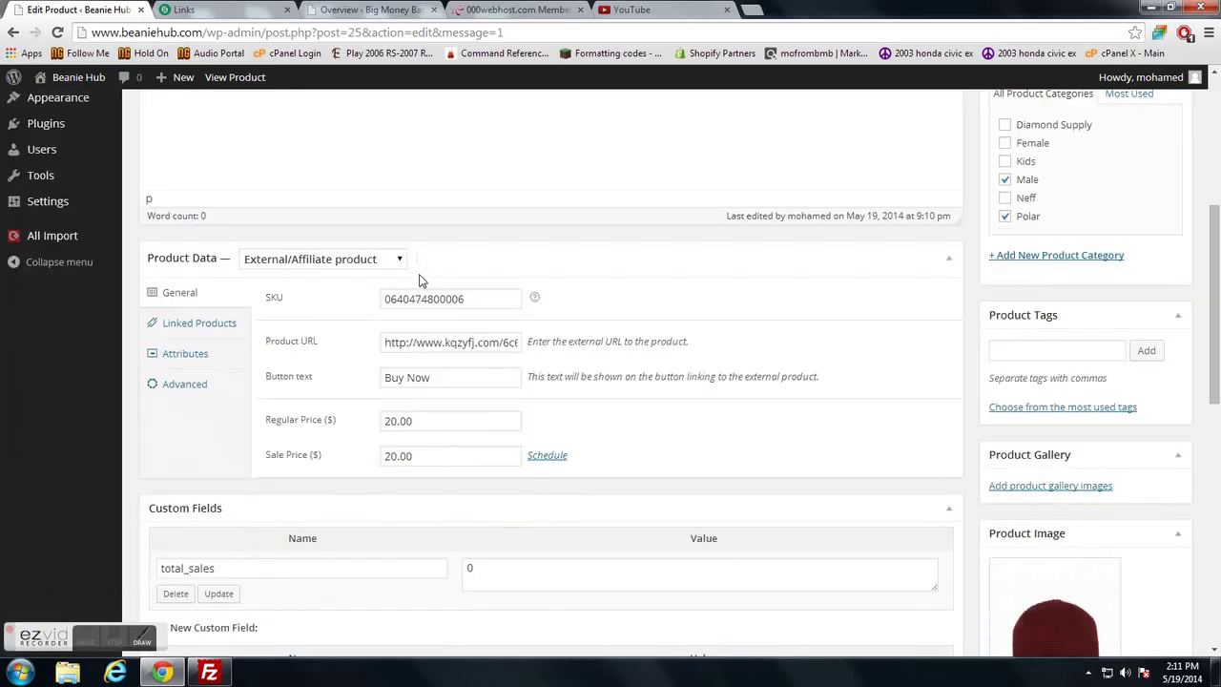
Open the Beanie Hub storefront and review its listed products, glancing at the affiliate links and web hosting account pages
{"action": "scroll", "coordinate": [423, 278], "scroll_direction": "up", "scroll_amount": 3}
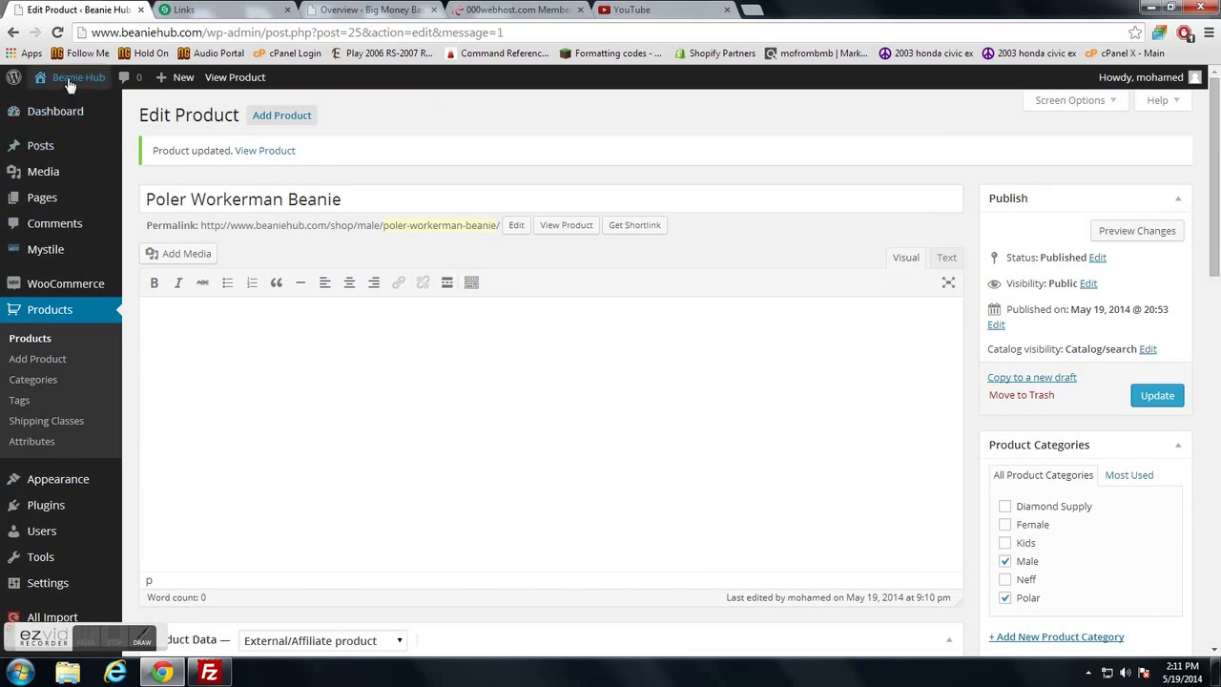
{"action": "key", "text": "F5"}
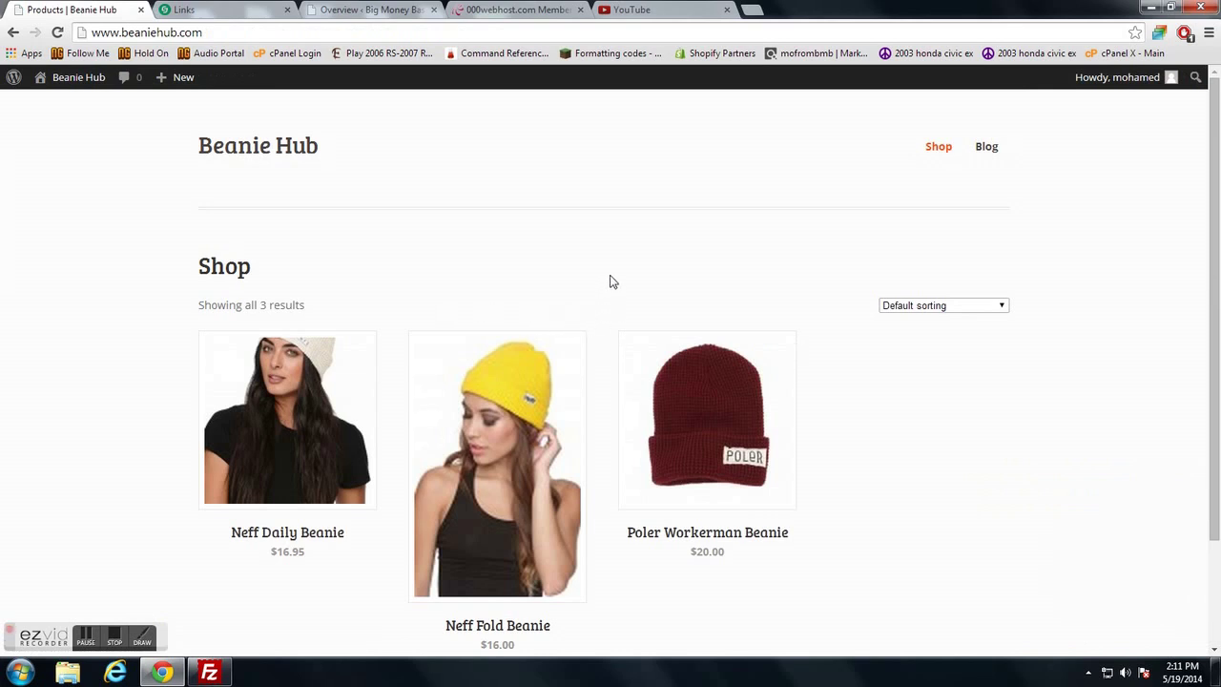
{"action": "left_click", "coordinate": [240, 14]}
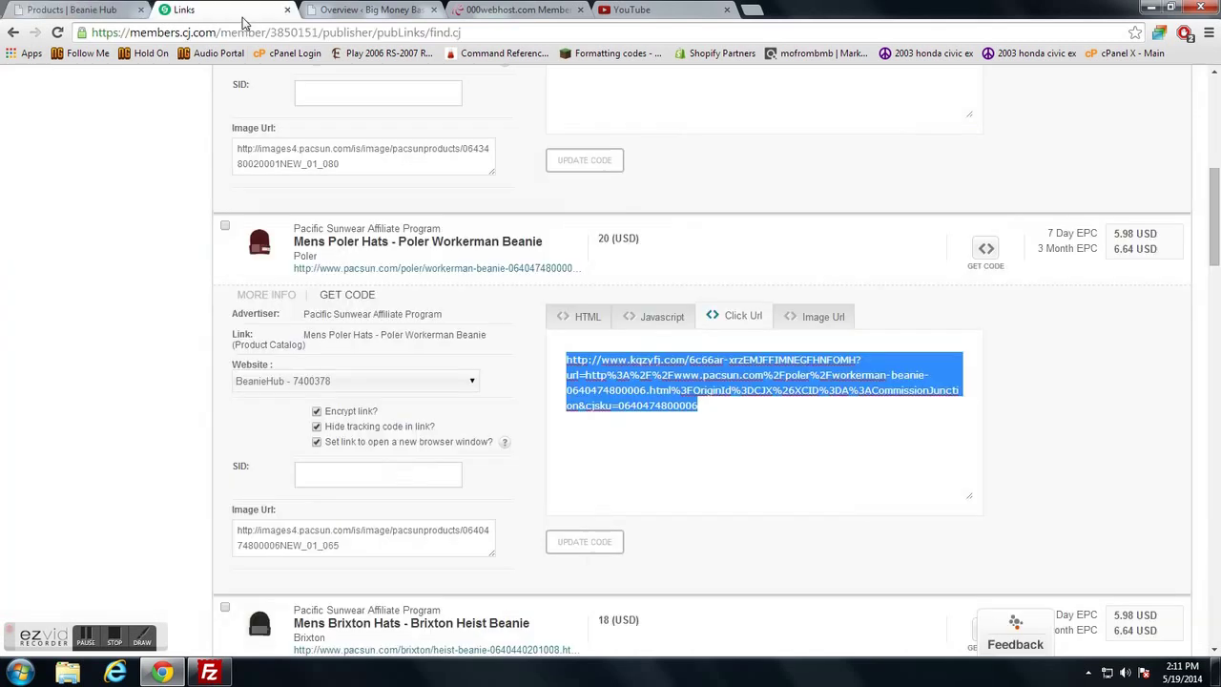
{"action": "left_click", "coordinate": [75, 13]}
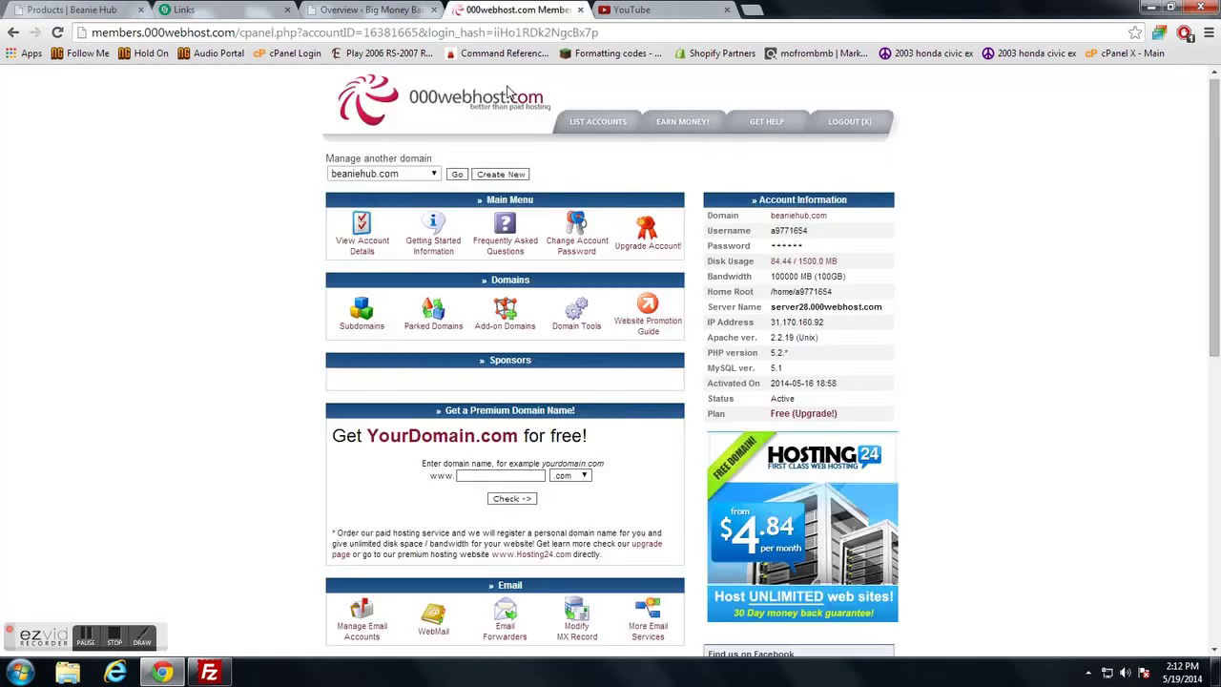
{"action": "left_click", "coordinate": [524, 10]}
{"action": "left_click", "coordinate": [93, 14]}
{"action": "left_click", "coordinate": [511, 9]}
{"action": "left_click", "coordinate": [120, 9]}
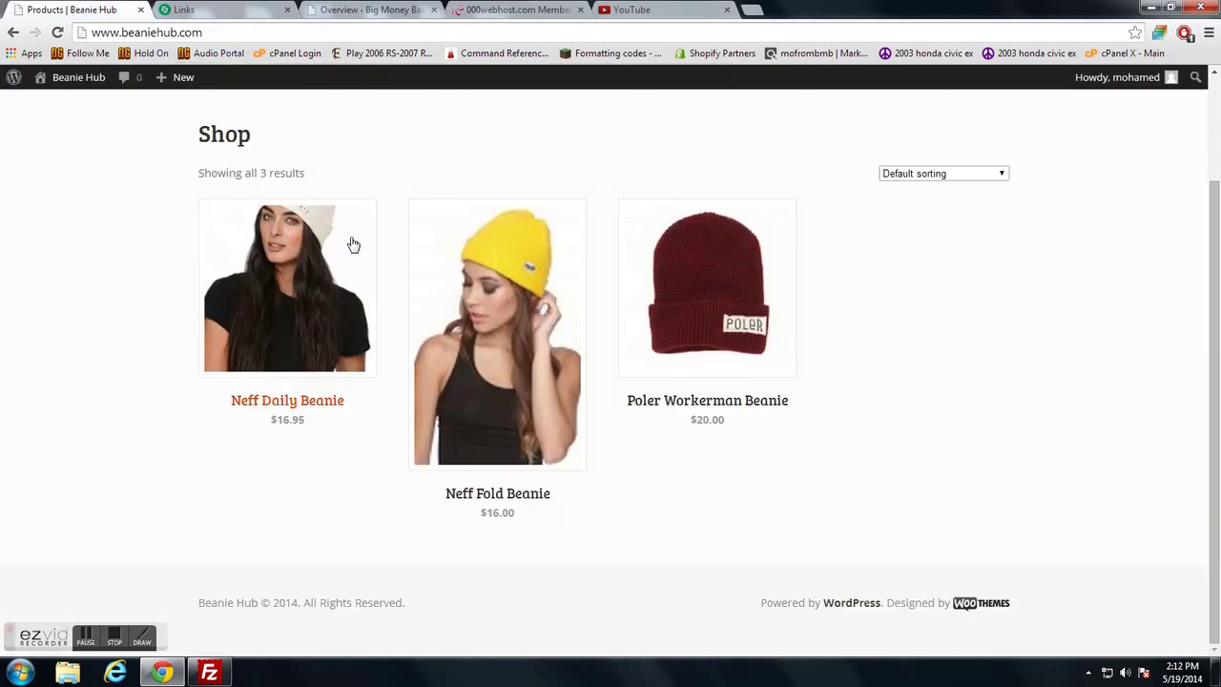
{"action": "scroll", "coordinate": [839, 372], "scroll_direction": "up", "scroll_amount": 2}
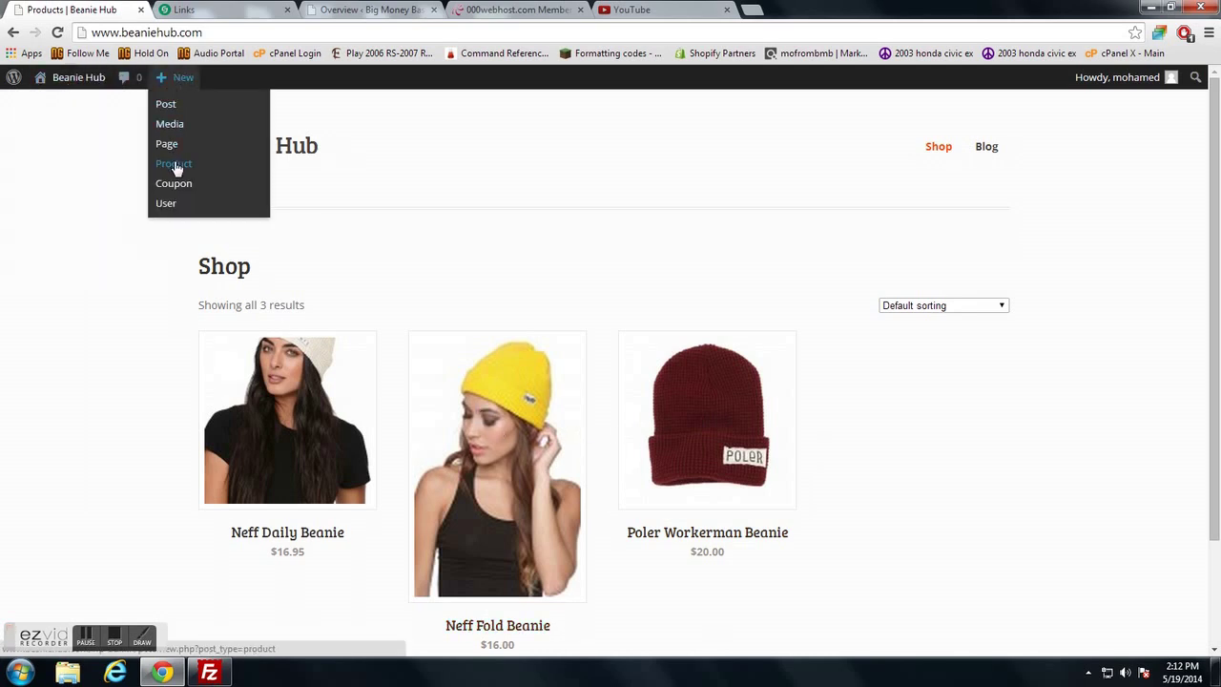
Start a new store product and browse the affiliate product links for another beanie to add
{"action": "left_click", "coordinate": [176, 168]}
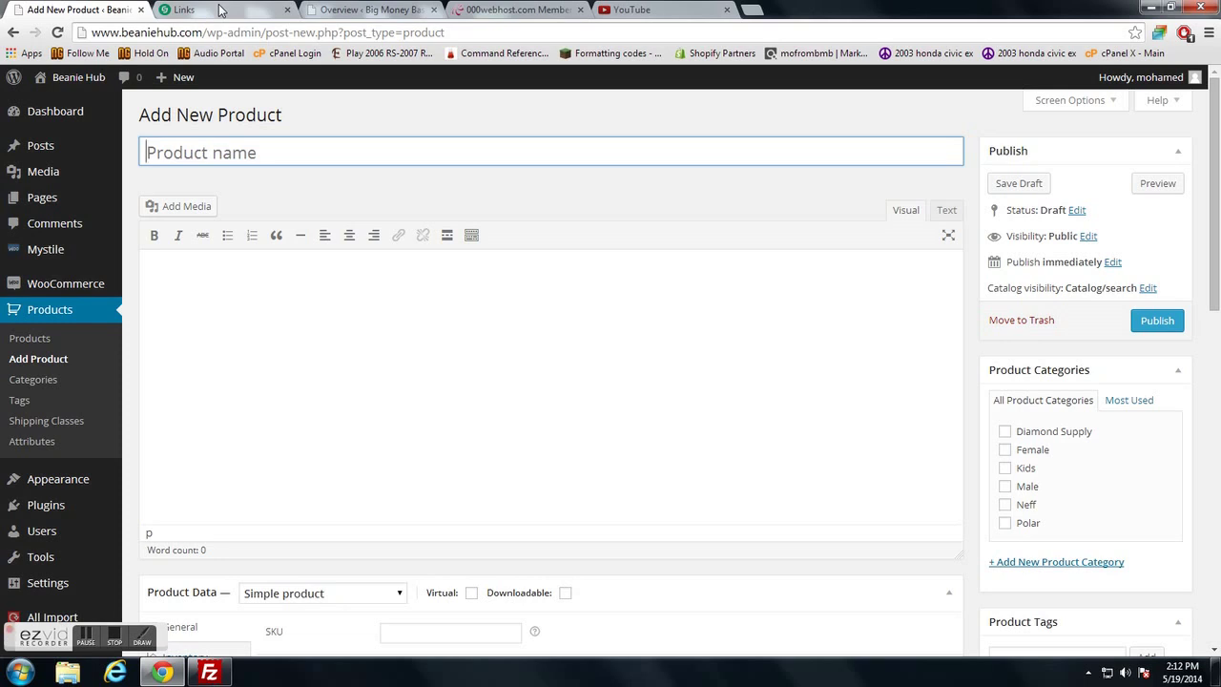
{"action": "left_click", "coordinate": [219, 10]}
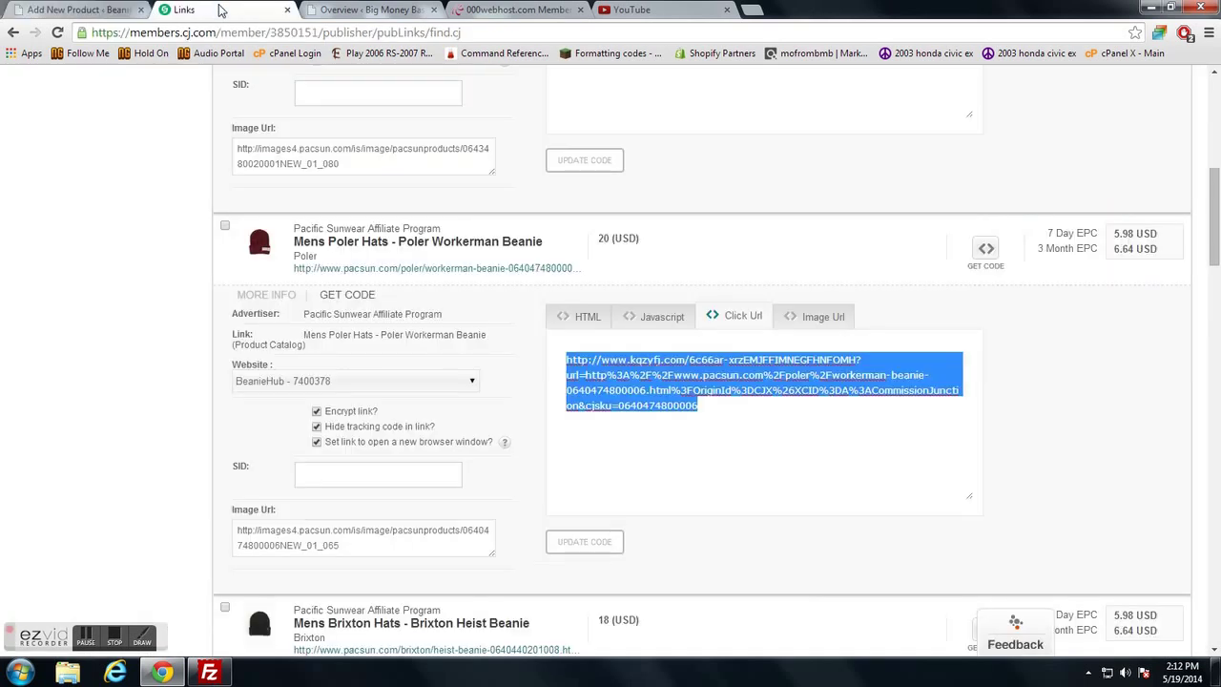
{"action": "left_click", "coordinate": [581, 390]}
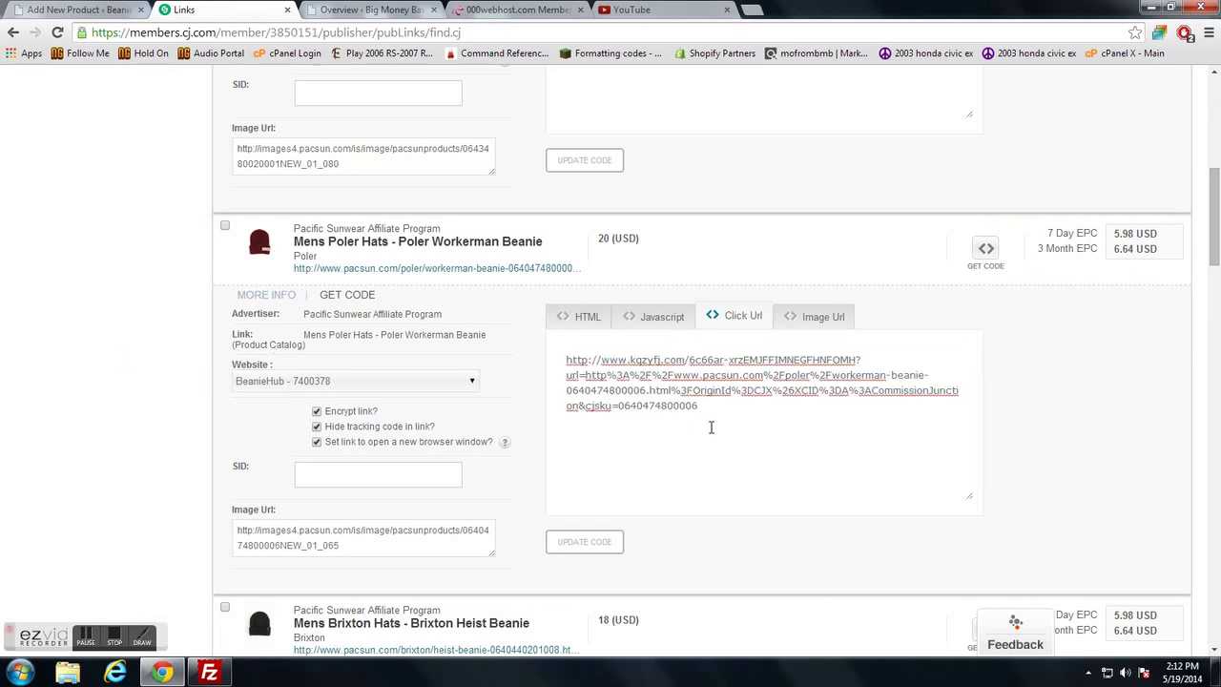
{"action": "left_click", "coordinate": [59, 8]}
{"action": "left_click", "coordinate": [243, 9]}
{"action": "scroll", "coordinate": [782, 411], "scroll_direction": "down", "scroll_amount": 1}
{"action": "scroll", "coordinate": [739, 370], "scroll_direction": "down", "scroll_amount": 3}
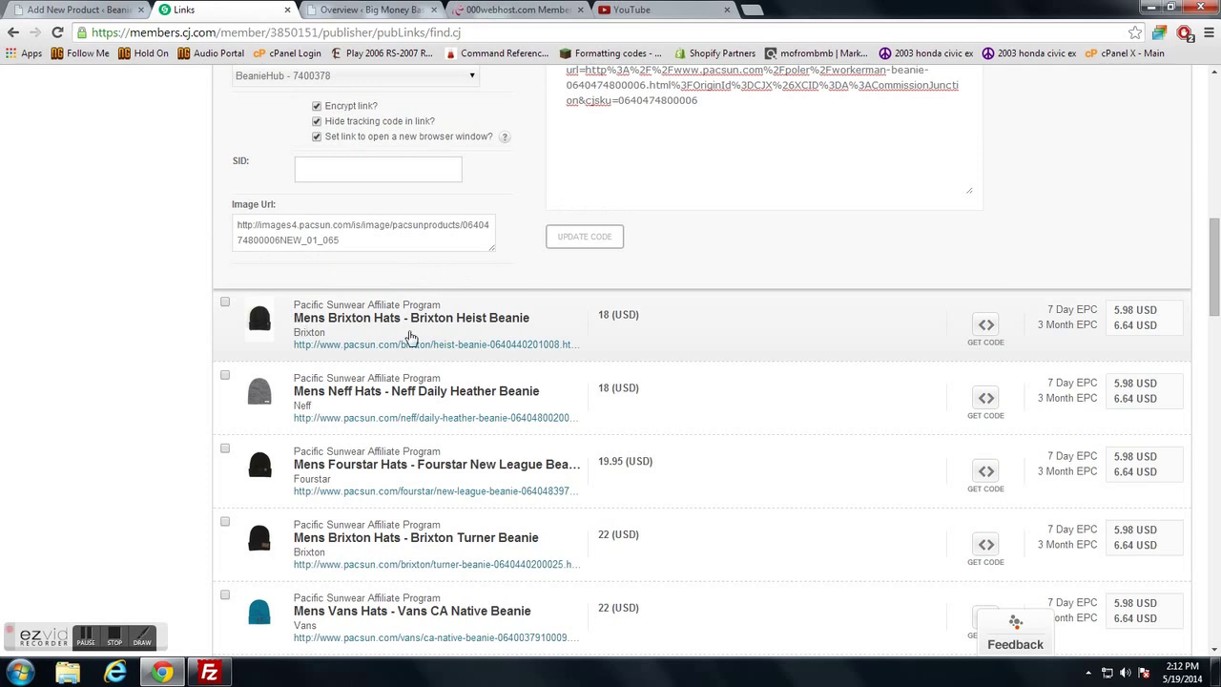
Expand the Brixton Heist Beanie listing and view its PacSun product page in a new tab
{"action": "left_click", "coordinate": [691, 340]}
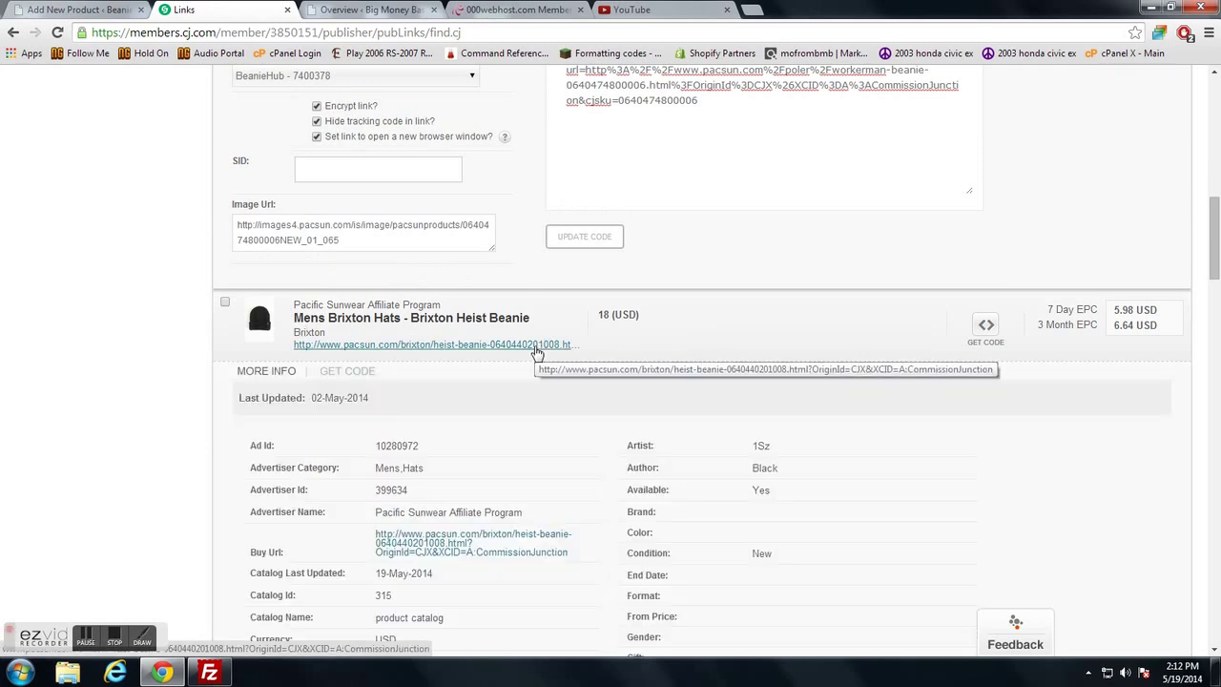
{"action": "right_click", "coordinate": [535, 349]}
{"action": "left_click", "coordinate": [601, 358]}
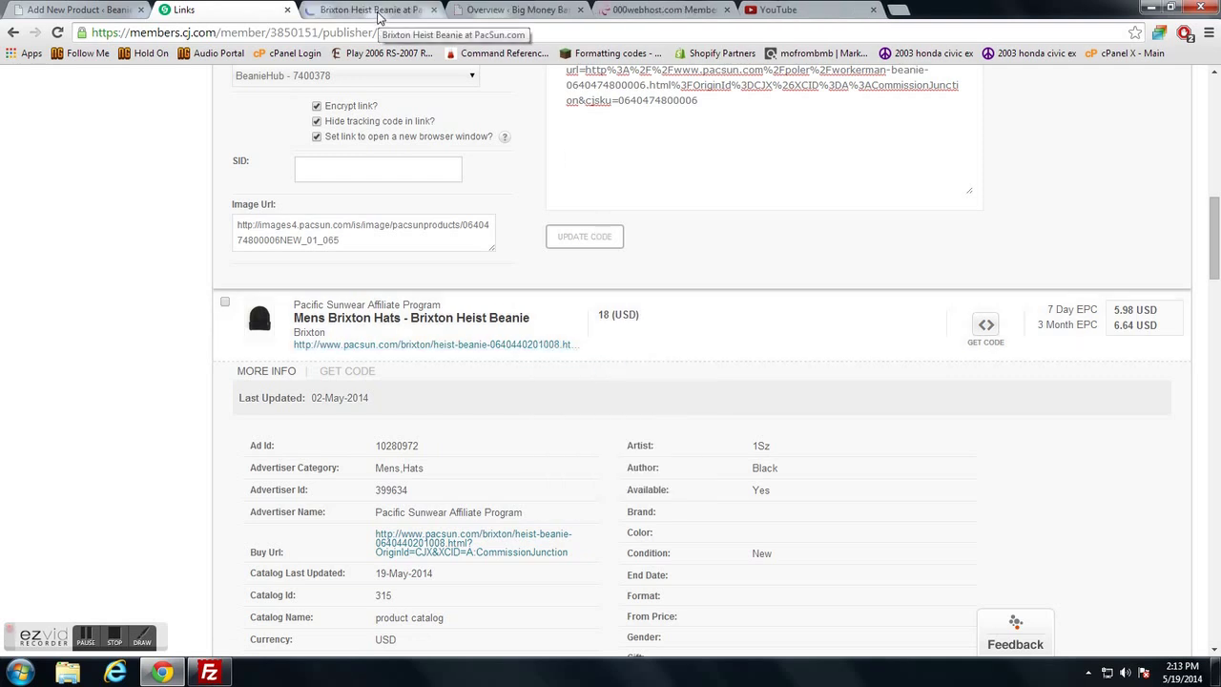
{"action": "left_click", "coordinate": [372, 9]}
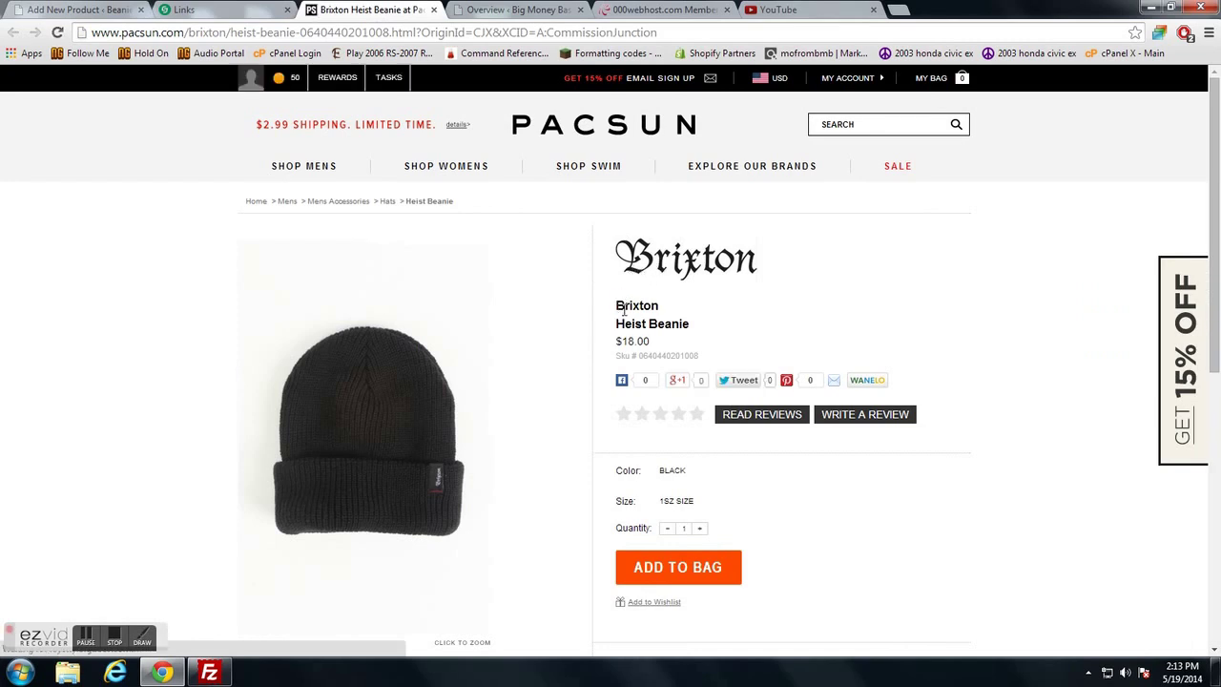
Copy the product name from the PacSun page and use "Brixton Heist Beanie" as the new product's name
{"action": "left_click_drag", "start_coordinate": [616, 304], "coordinate": [700, 331]}
{"action": "key", "text": "ctrl+c"}
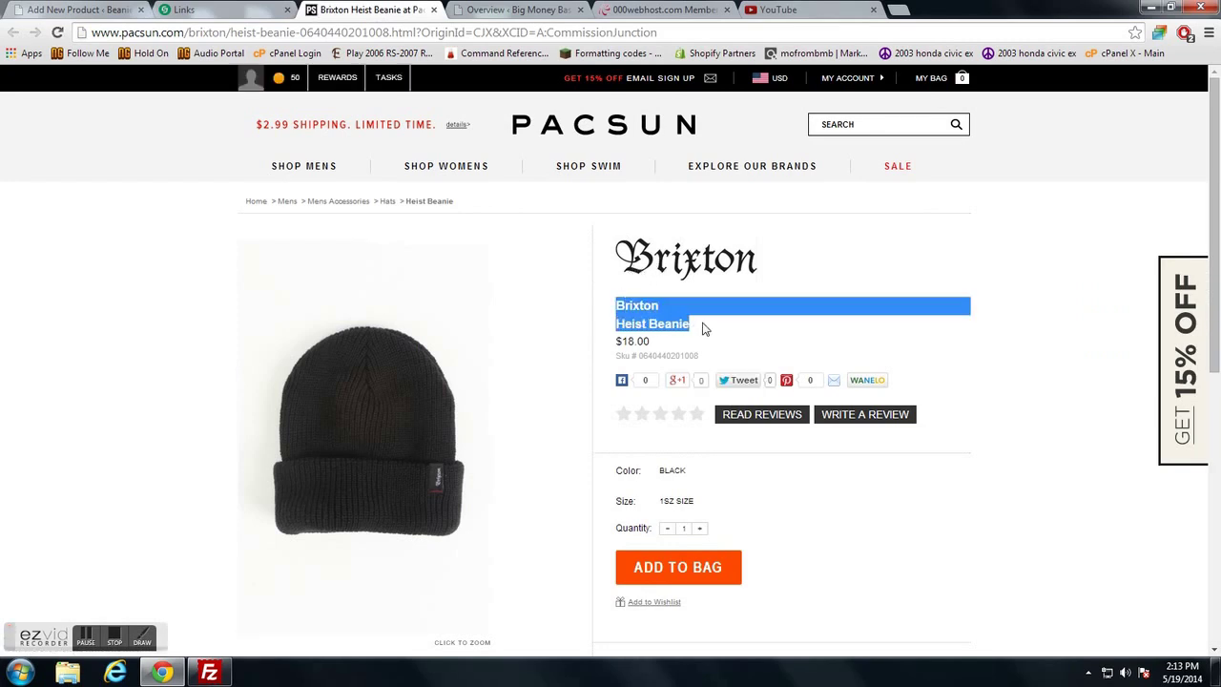
{"action": "key", "text": "ctrl+1"}
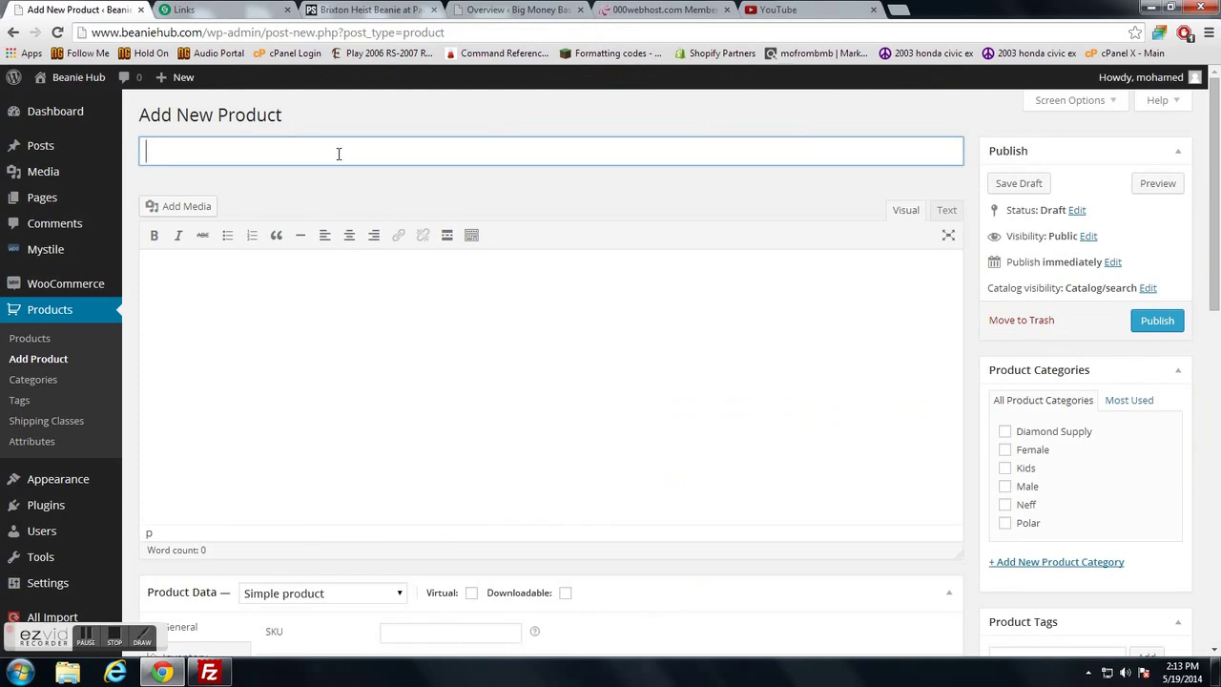
{"action": "key", "text": "ctrl+v"}
Copy the beanie's description text from the PacSun page and paste it into the new product's main description
{"action": "left_click", "coordinate": [373, 12]}
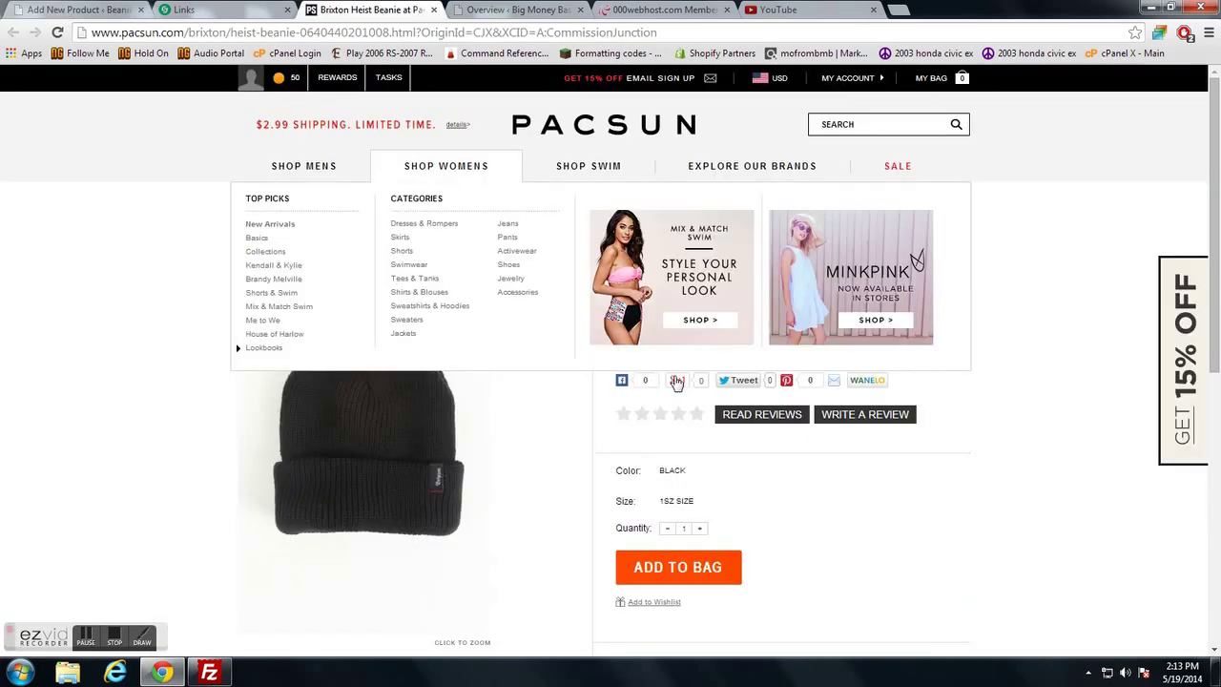
{"action": "scroll", "coordinate": [897, 365], "scroll_direction": "down", "scroll_amount": 5}
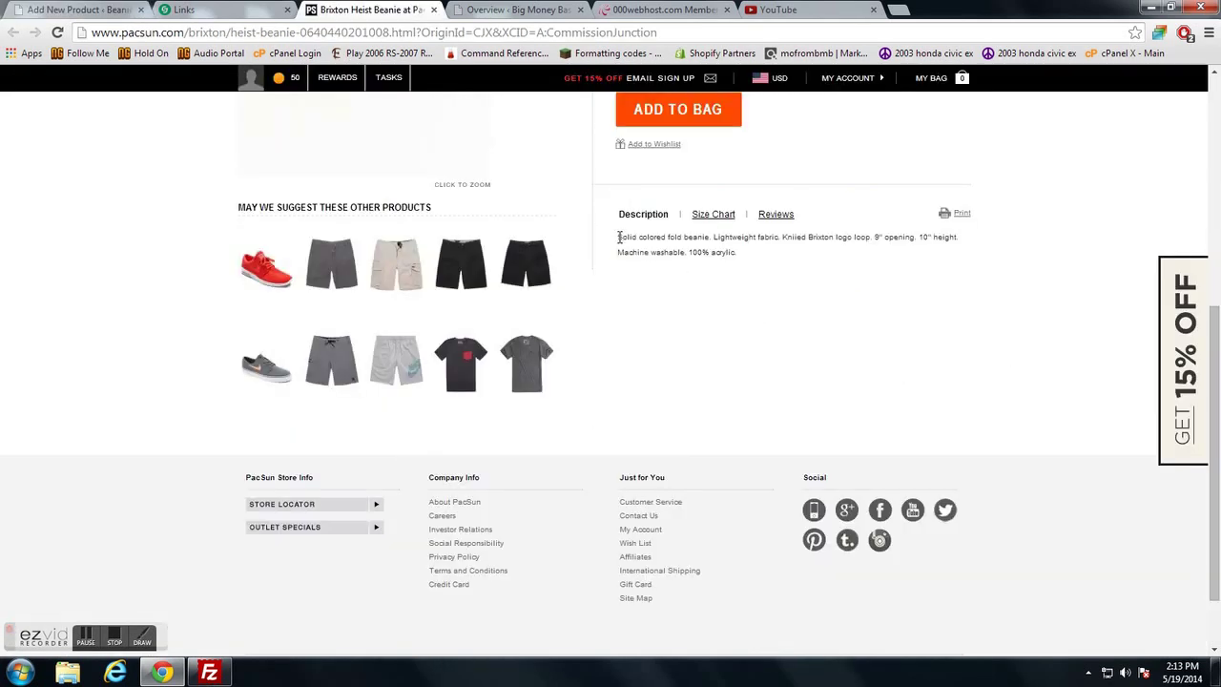
{"action": "left_click_drag", "start_coordinate": [619, 236], "coordinate": [809, 271]}
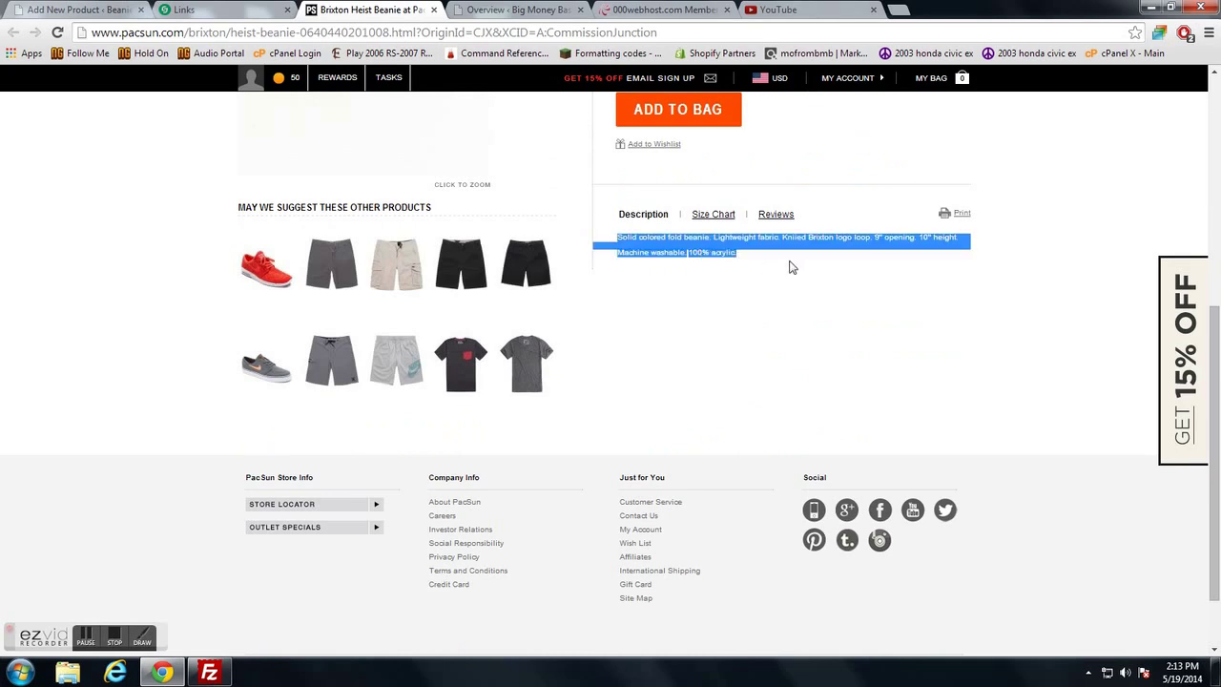
{"action": "left_click", "coordinate": [76, 10]}
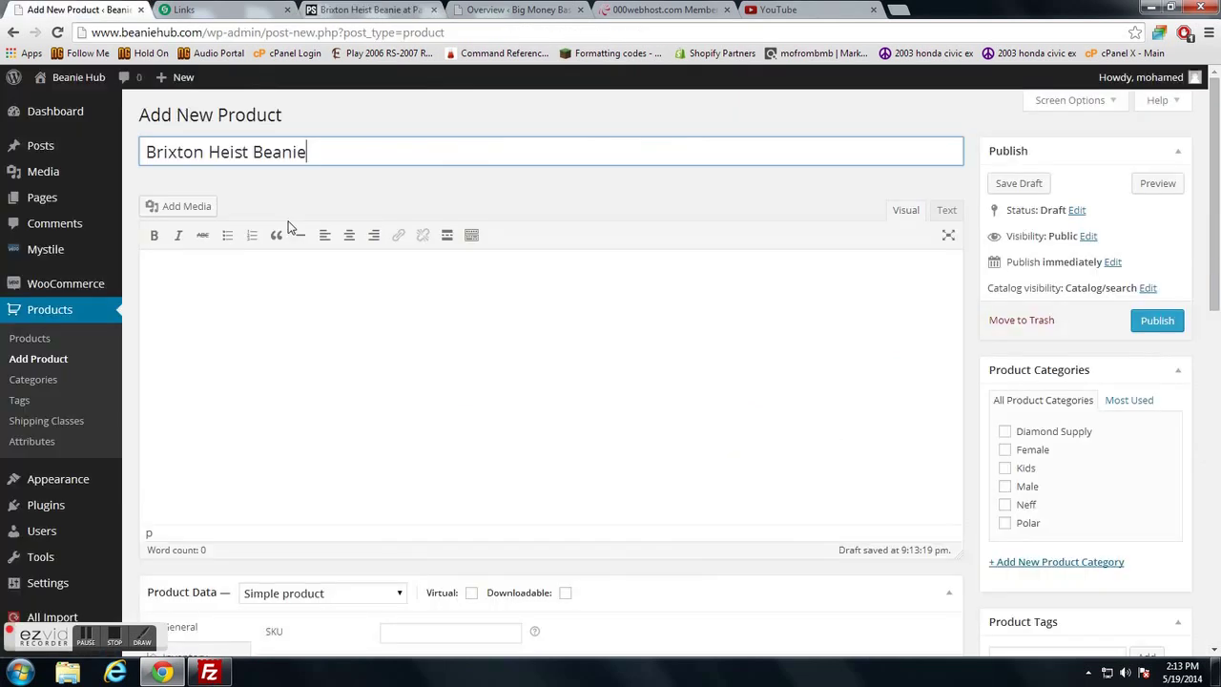
{"action": "left_click", "coordinate": [306, 267]}
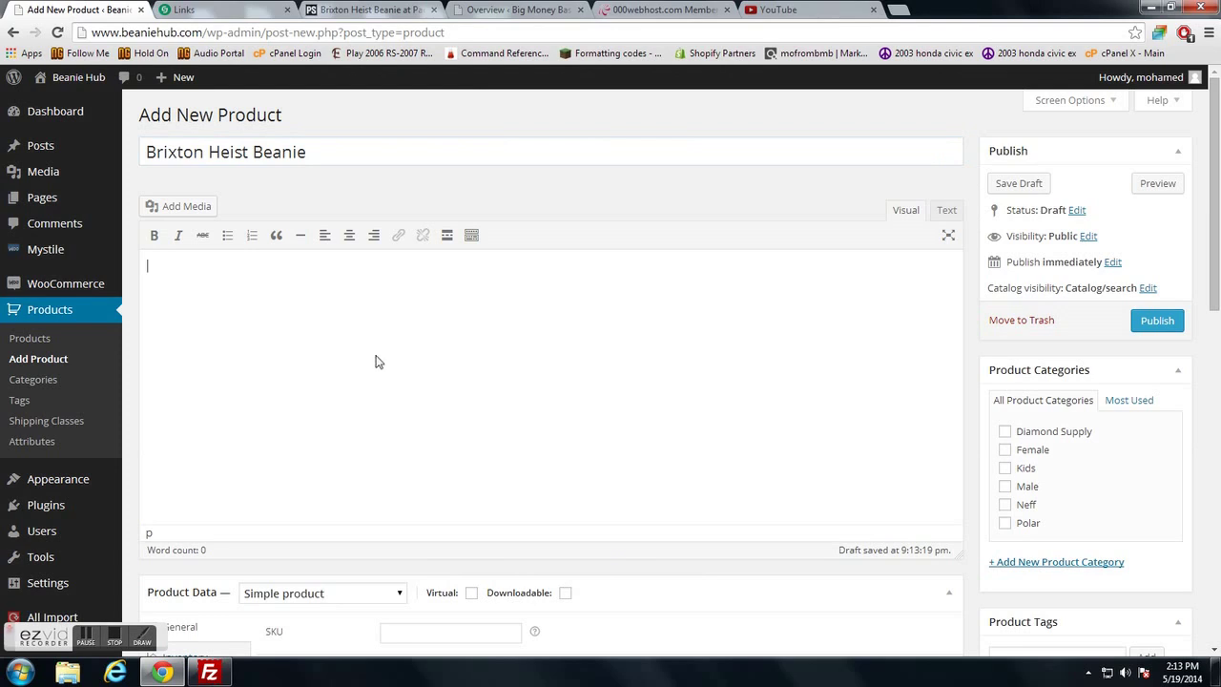
{"action": "scroll", "coordinate": [353, 377], "scroll_direction": "down", "scroll_amount": 5}
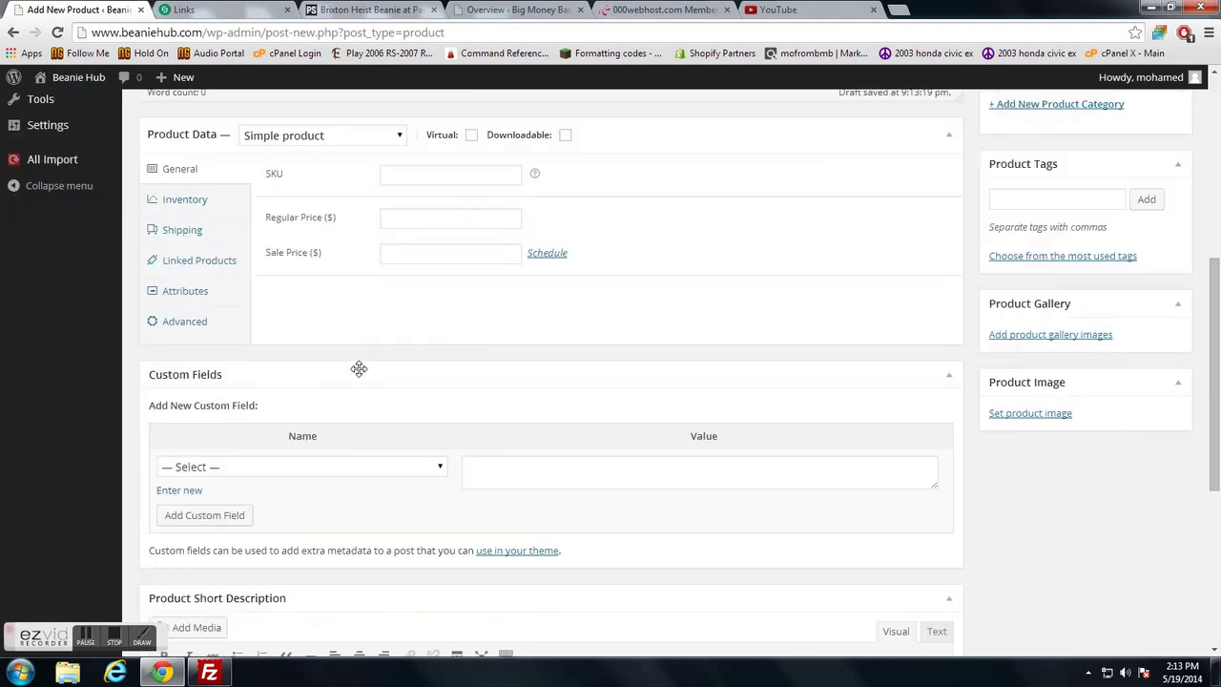
{"action": "scroll", "coordinate": [328, 230], "scroll_direction": "up", "scroll_amount": 4}
{"action": "key", "text": "ctrl+v"}
Fill the product short description with the same copied text, from "Solid colored fold beanie" through "100% acrylic"
{"action": "scroll", "coordinate": [395, 286], "scroll_direction": "down", "scroll_amount": 7}
{"action": "left_click", "coordinate": [327, 418]}
{"action": "type", "text": "Solid colored fold beanie. Lightweight fabric. Kniied Brixton logo loop. 9\" opening. 10\" height.  Machine washable. 100% acrylic."}
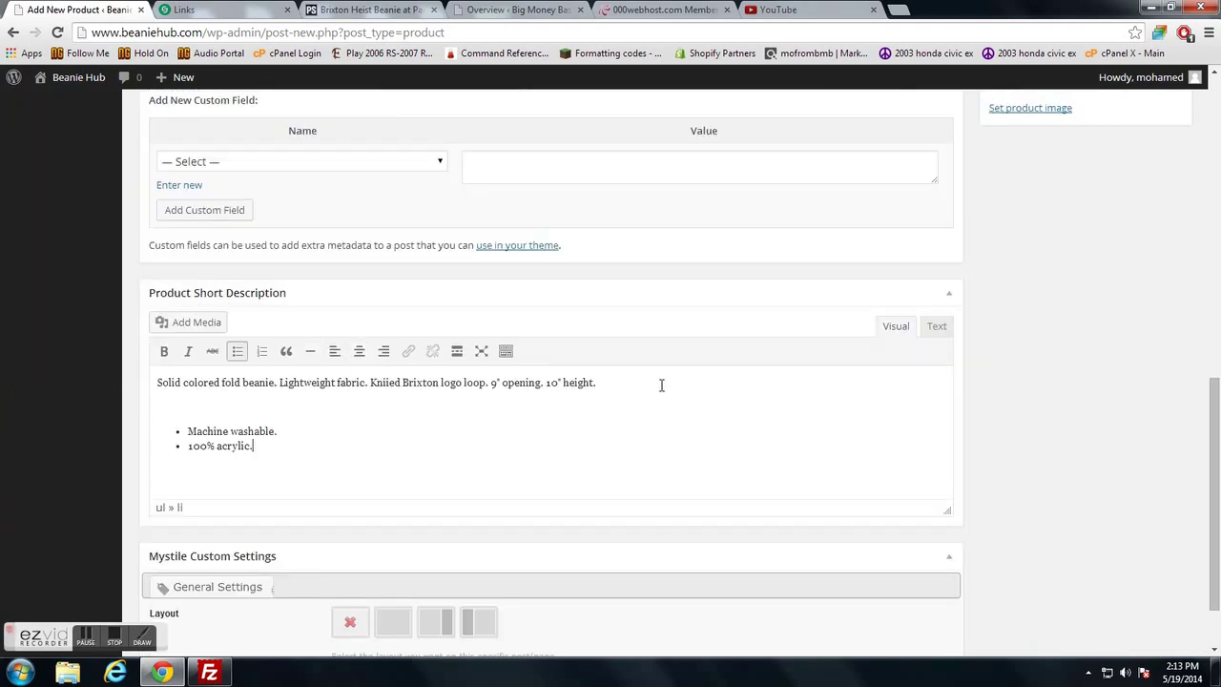
Set the product data type to External/Affiliate product
{"action": "scroll", "coordinate": [1028, 420], "scroll_direction": "up", "scroll_amount": 3}
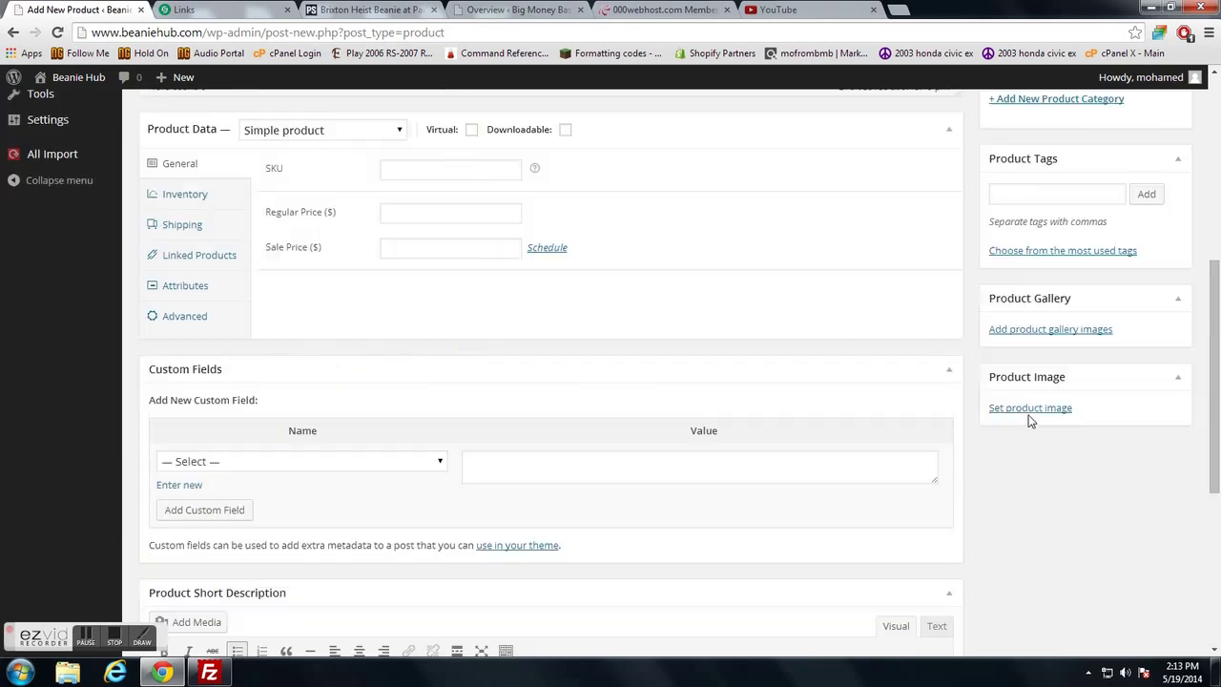
{"action": "scroll", "coordinate": [572, 430], "scroll_direction": "up", "scroll_amount": 3}
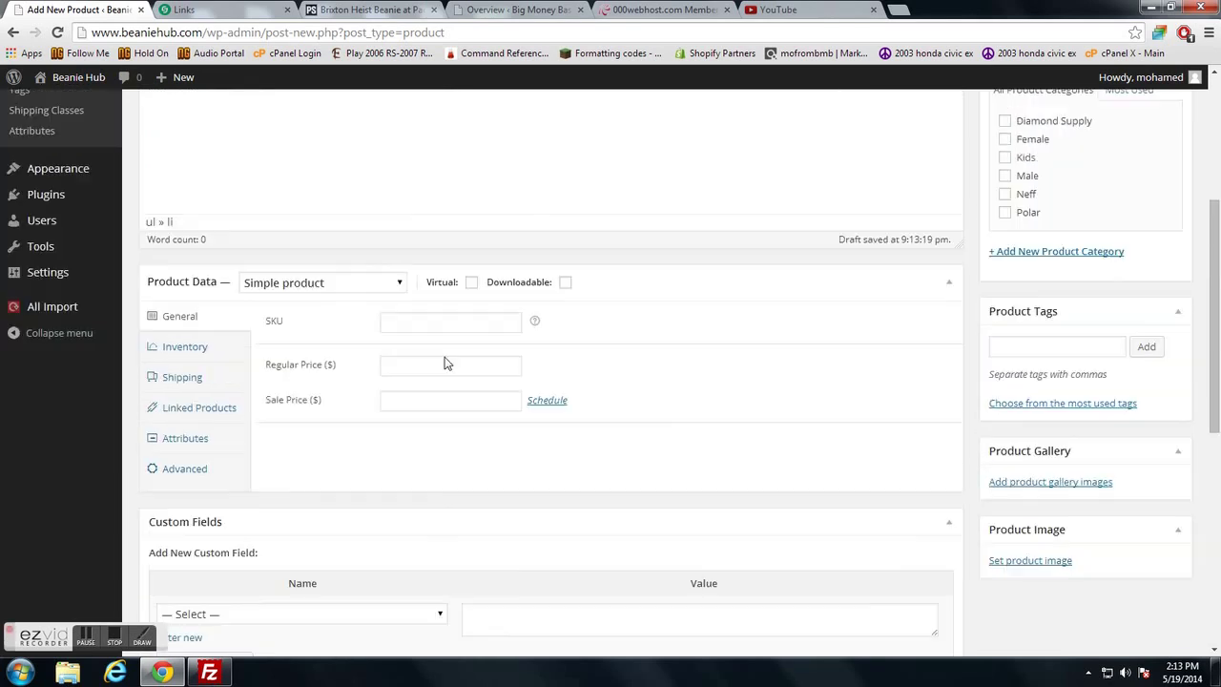
{"action": "left_click", "coordinate": [338, 283]}
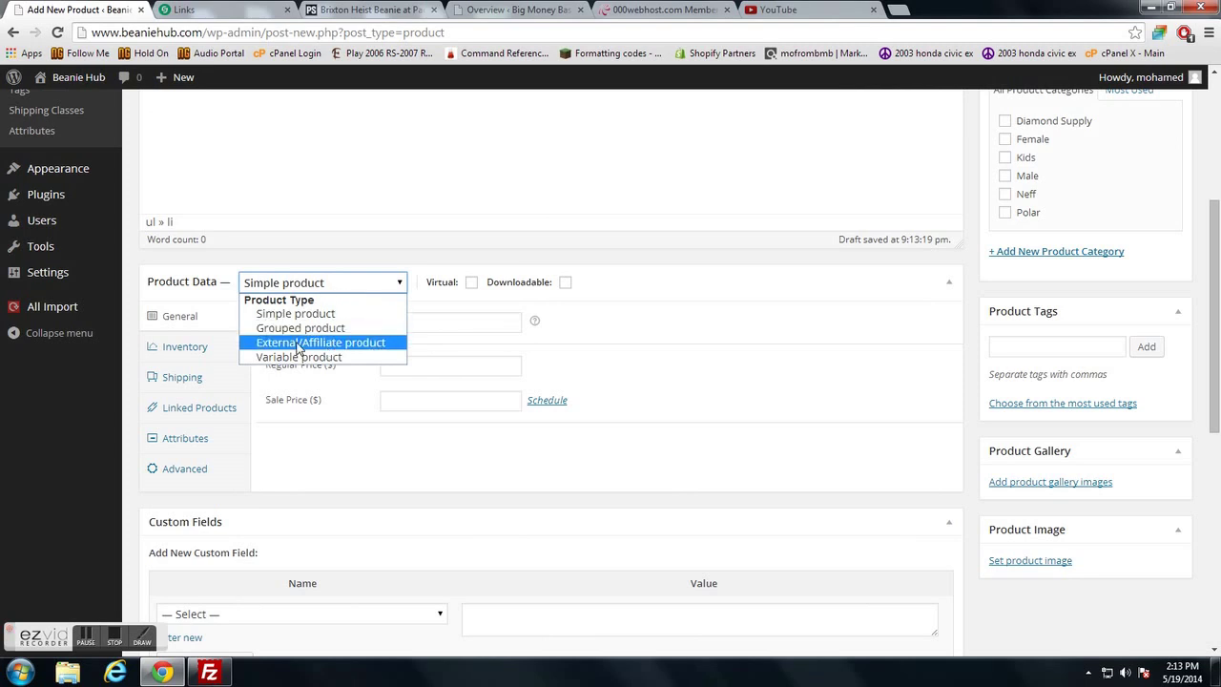
{"action": "left_click", "coordinate": [360, 345]}
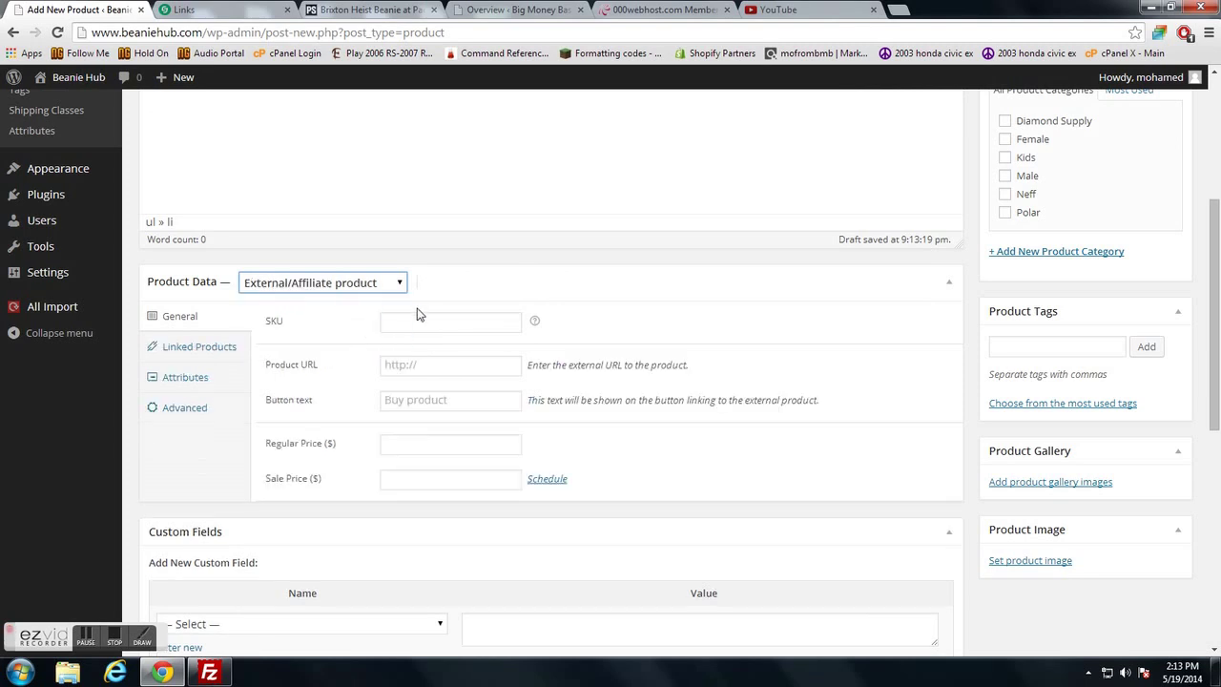
{"action": "left_click", "coordinate": [441, 364]}
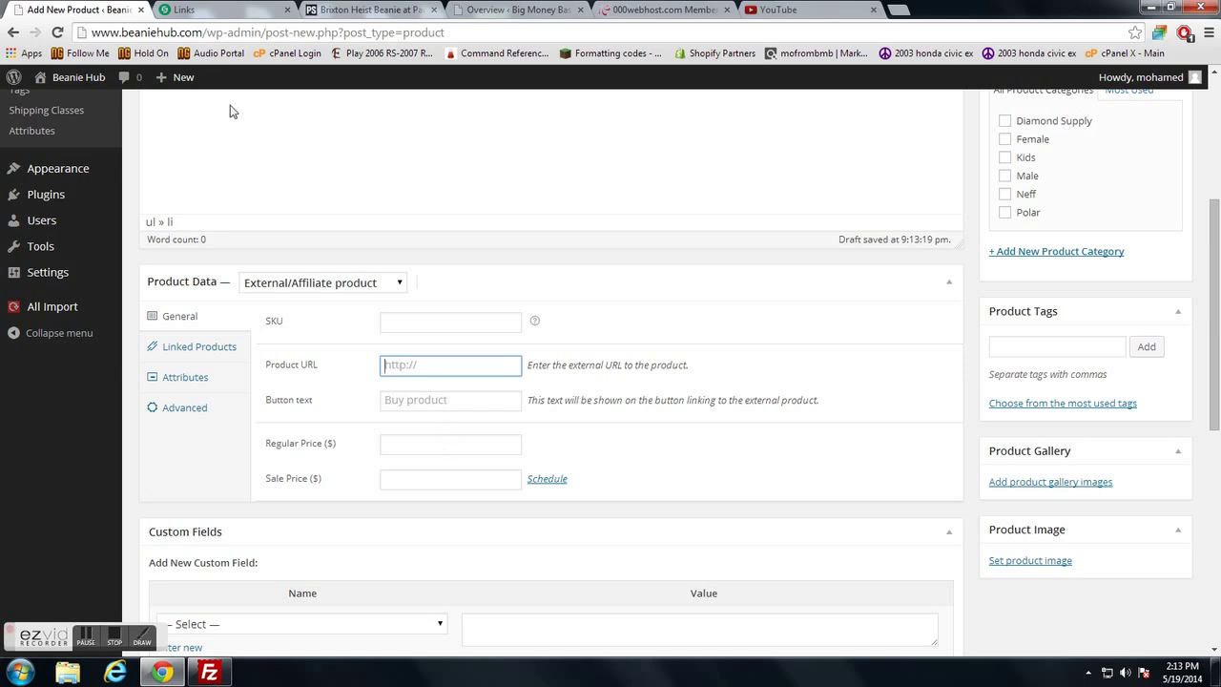
{"action": "left_click", "coordinate": [381, 9]}
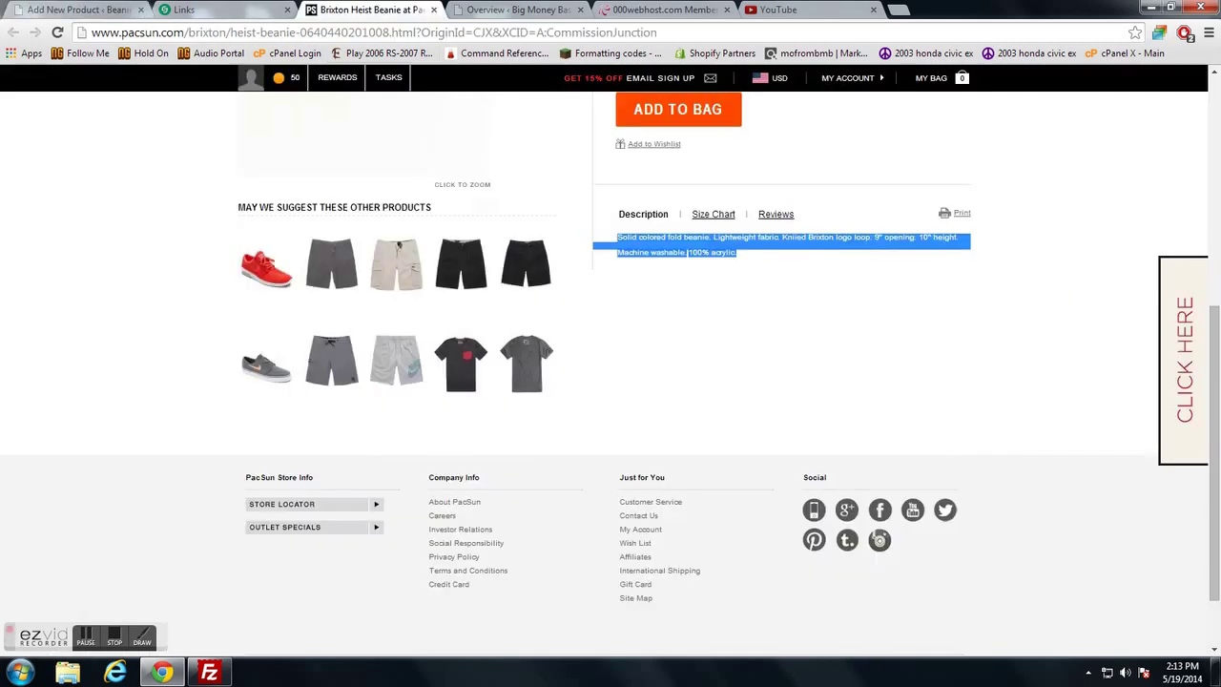
{"action": "scroll", "coordinate": [687, 305], "scroll_direction": "up", "scroll_amount": 3}
{"action": "left_click", "coordinate": [961, 379]}
{"action": "scroll", "coordinate": [943, 363], "scroll_direction": "up", "scroll_amount": 2}
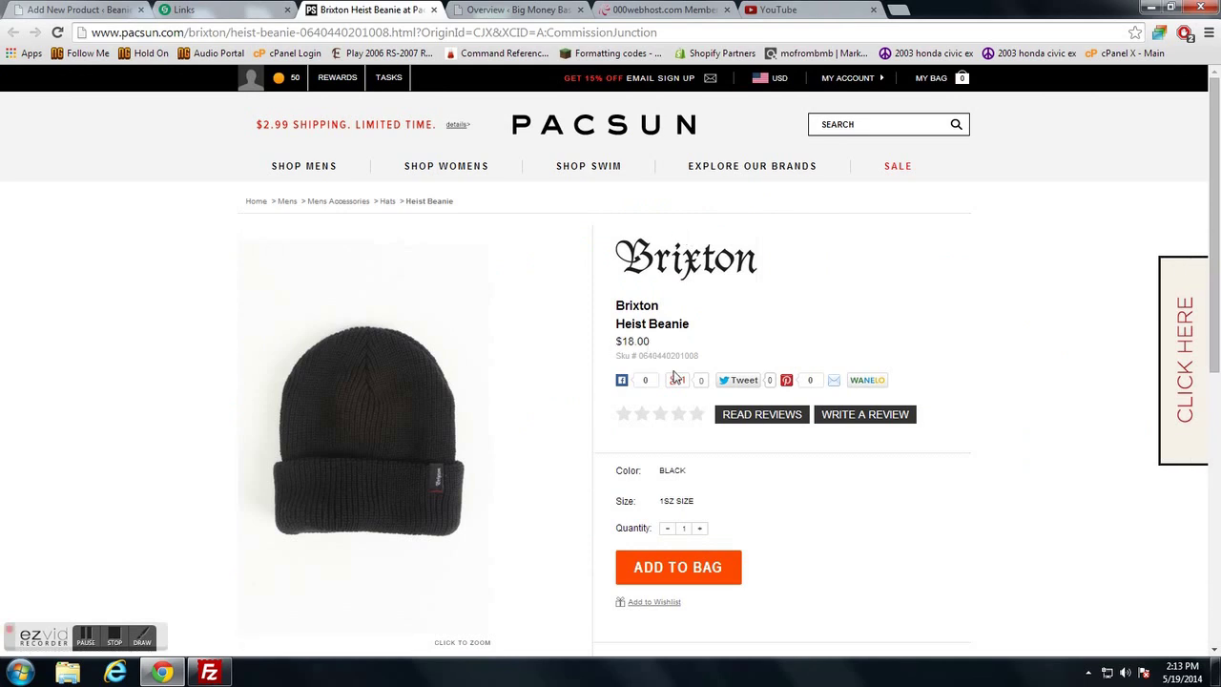
{"action": "scroll", "coordinate": [858, 344], "scroll_direction": "down", "scroll_amount": 1}
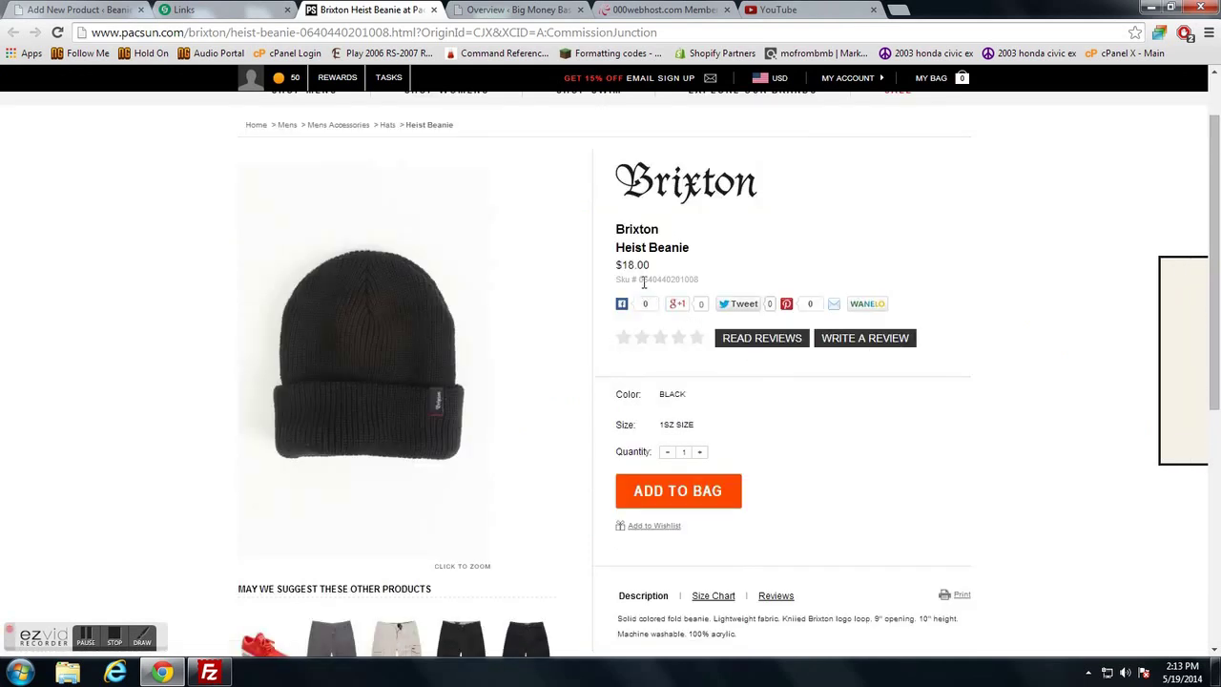
{"action": "left_click_drag", "start_coordinate": [638, 280], "coordinate": [734, 287]}
{"action": "key", "text": "ctrl+c"}
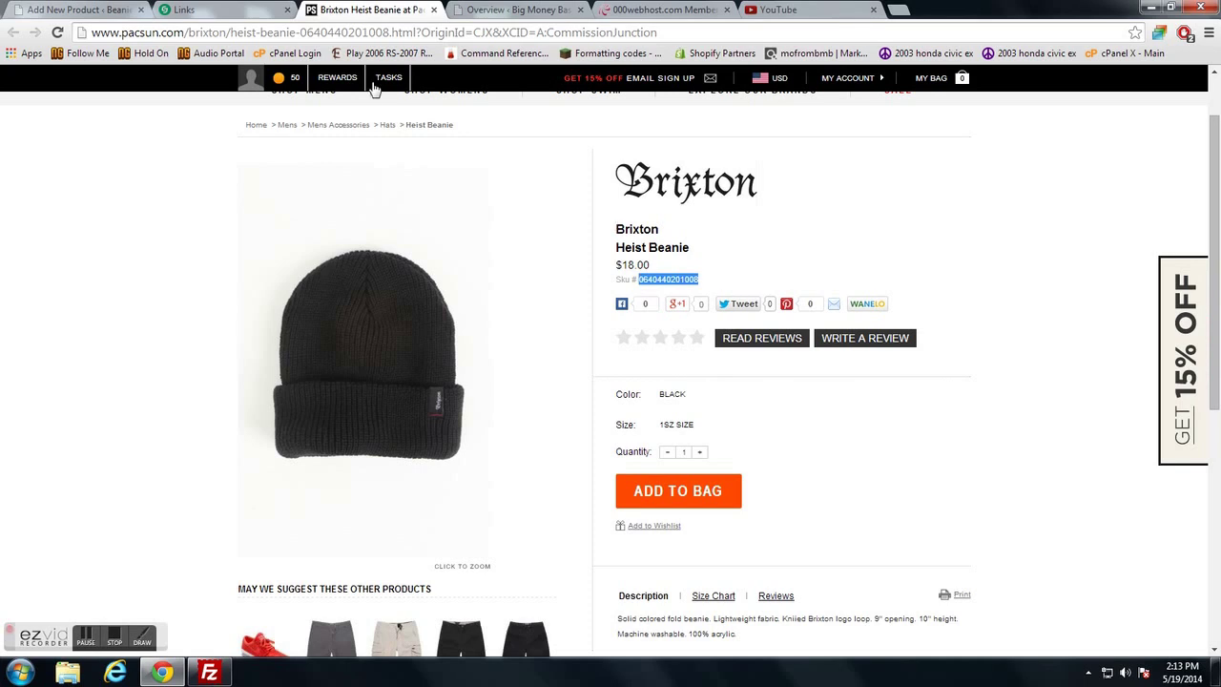
{"action": "left_click", "coordinate": [279, 11]}
{"action": "left_click", "coordinate": [58, 10]}
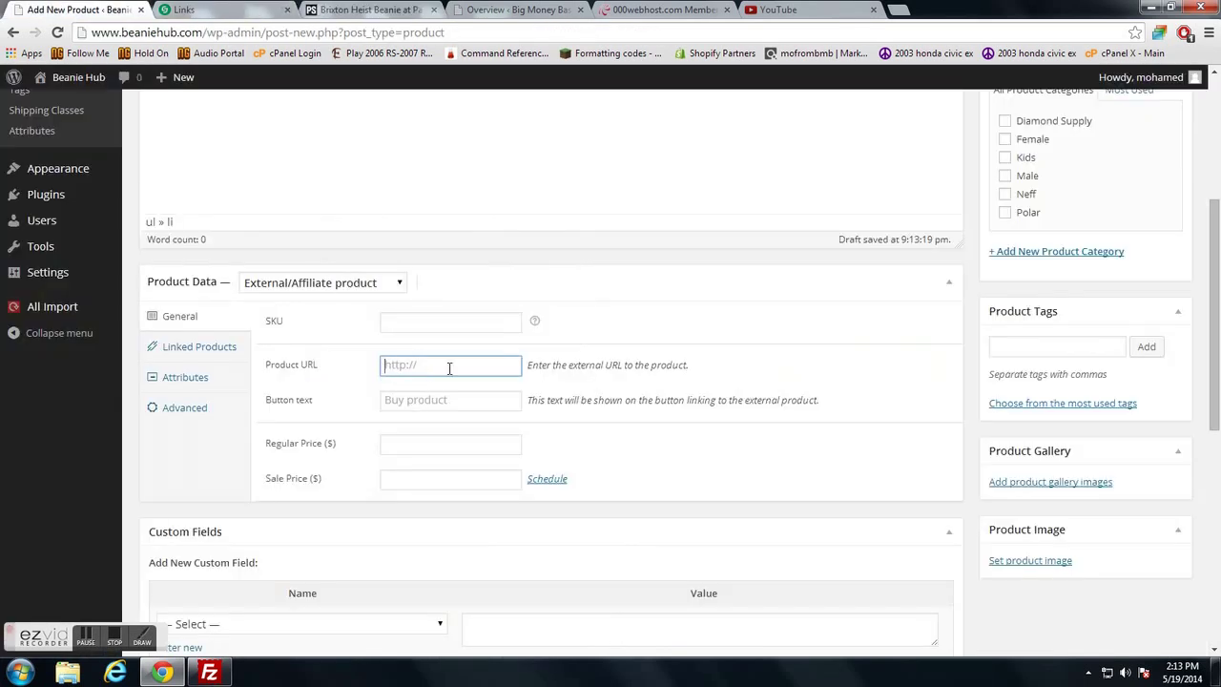
{"action": "left_click", "coordinate": [446, 321]}
{"action": "key", "text": "ctrl+v"}
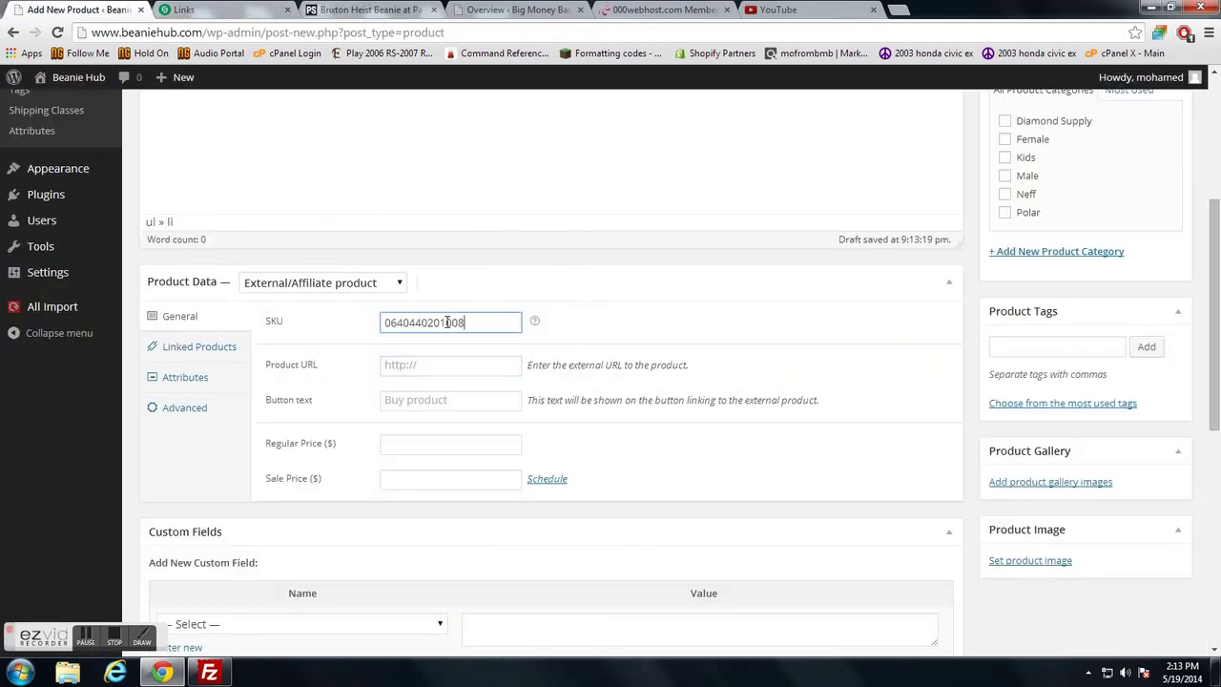
{"action": "left_click", "coordinate": [353, 21]}
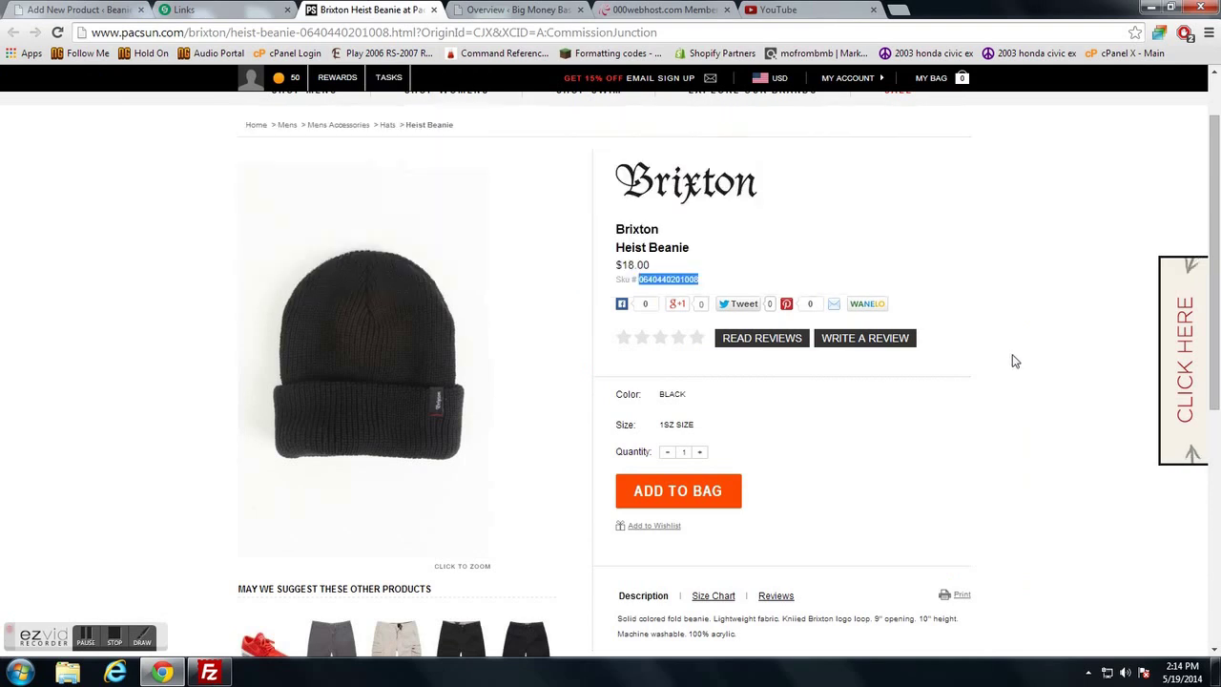
{"action": "left_click", "coordinate": [77, 10]}
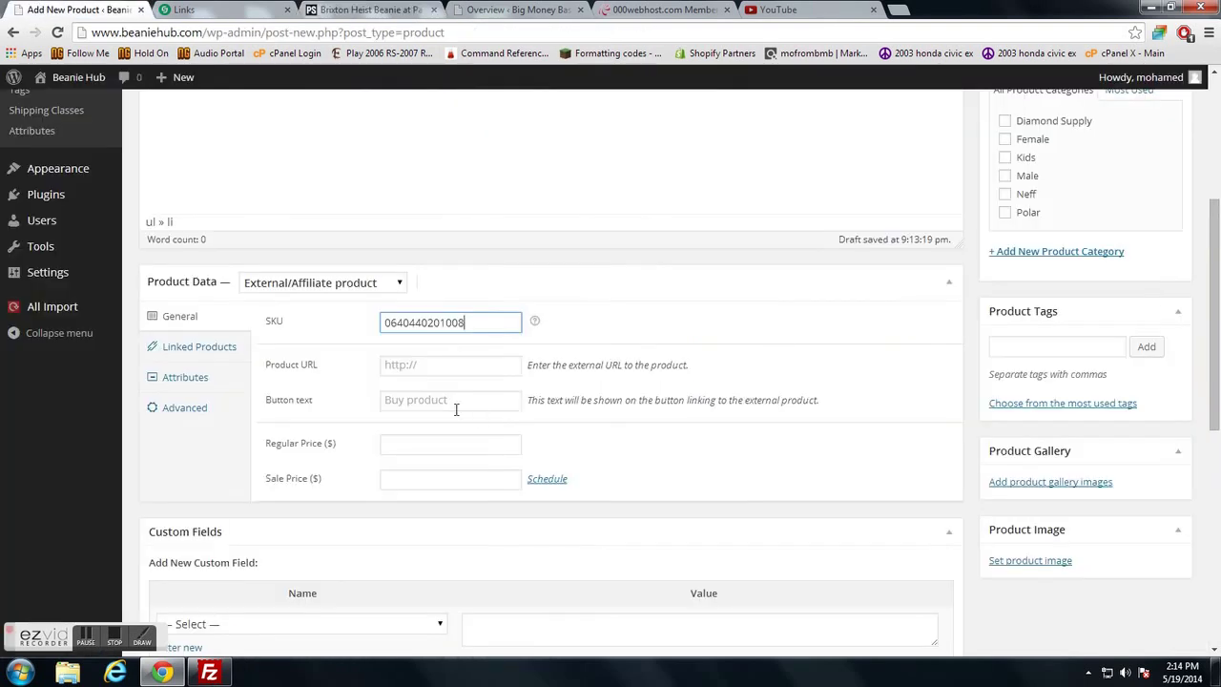
Set the new product's regular price and sale price both to 18.00 dollars
{"action": "left_click", "coordinate": [408, 445]}
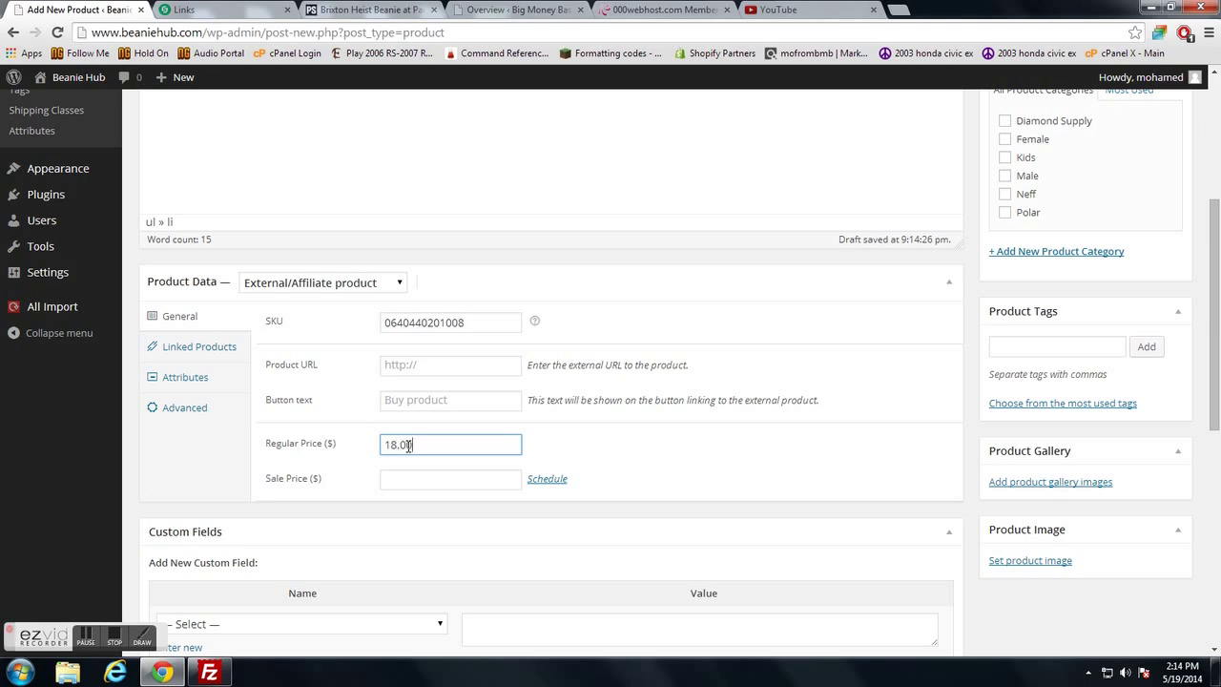
{"action": "key", "text": "Tab"}
{"action": "type", "text": "18."}
Update the Brixton Heist Beanie's affiliate code on the CJ Links page with link encryption, hidden tracking code and opening in a new window enabled
{"action": "left_click", "coordinate": [474, 400]}
{"action": "left_click", "coordinate": [431, 363]}
{"action": "left_click", "coordinate": [269, 16]}
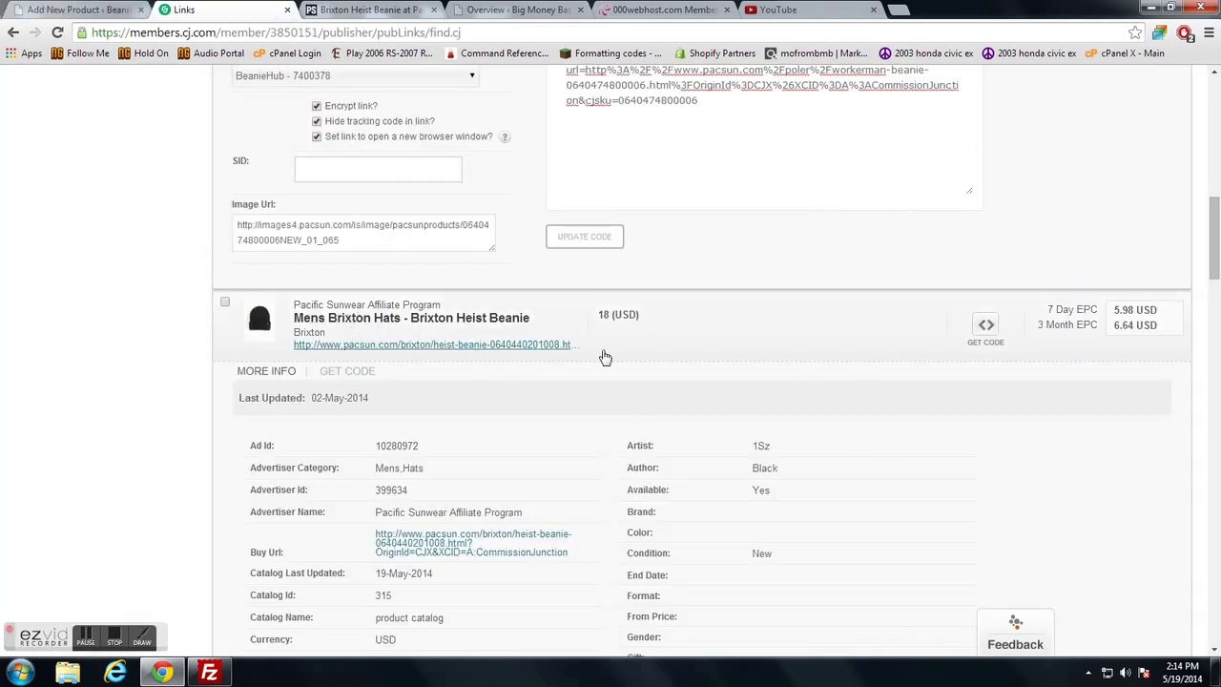
{"action": "left_click", "coordinate": [992, 334]}
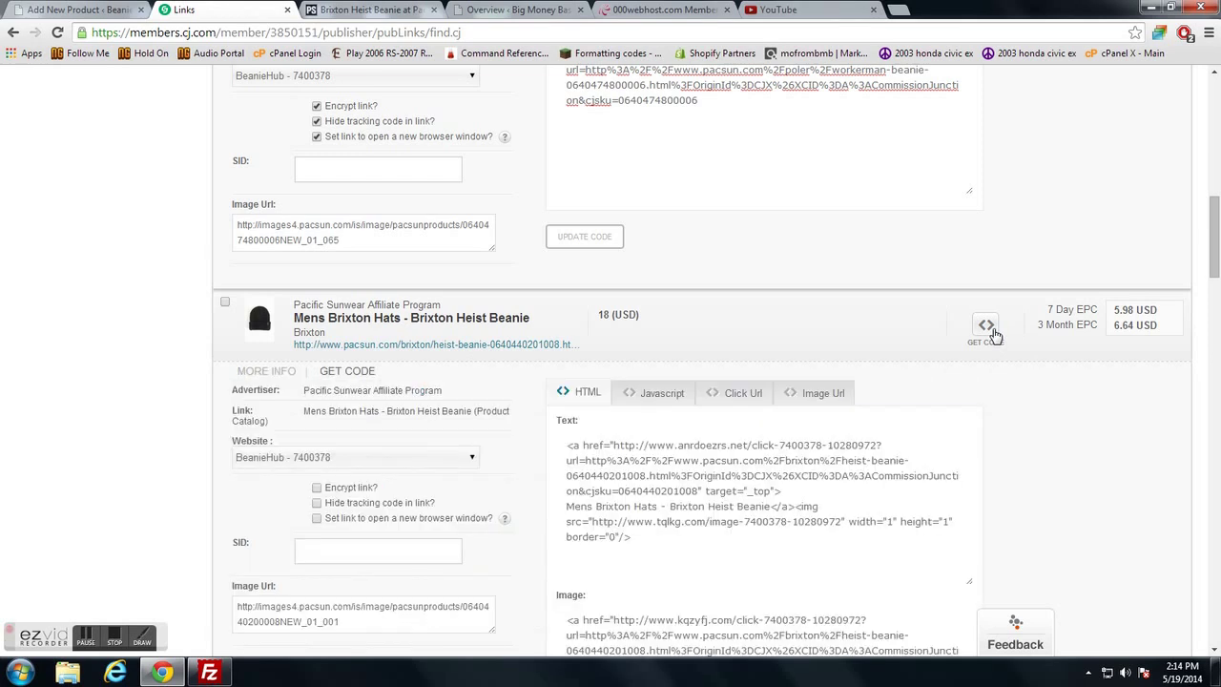
{"action": "scroll", "coordinate": [919, 381], "scroll_direction": "down", "scroll_amount": 2}
{"action": "left_click", "coordinate": [316, 337]}
{"action": "left_click", "coordinate": [317, 351]}
{"action": "left_click", "coordinate": [317, 366]}
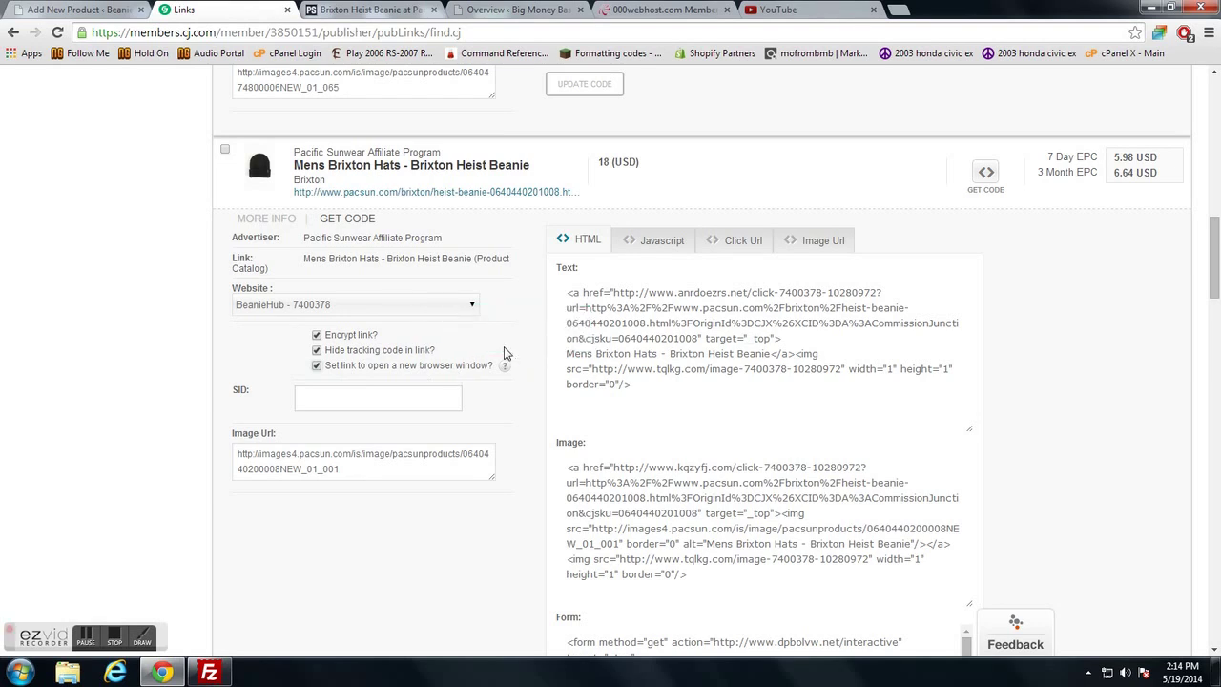
{"action": "scroll", "coordinate": [517, 354], "scroll_direction": "down", "scroll_amount": 3}
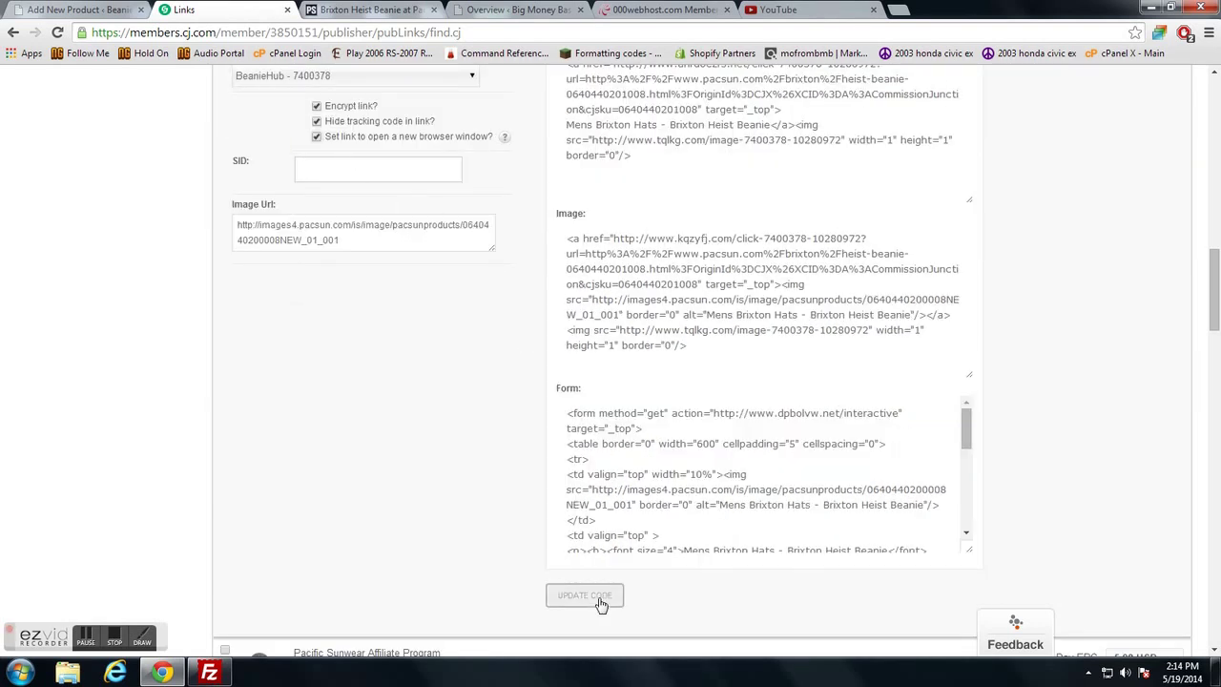
{"action": "left_click", "coordinate": [598, 598]}
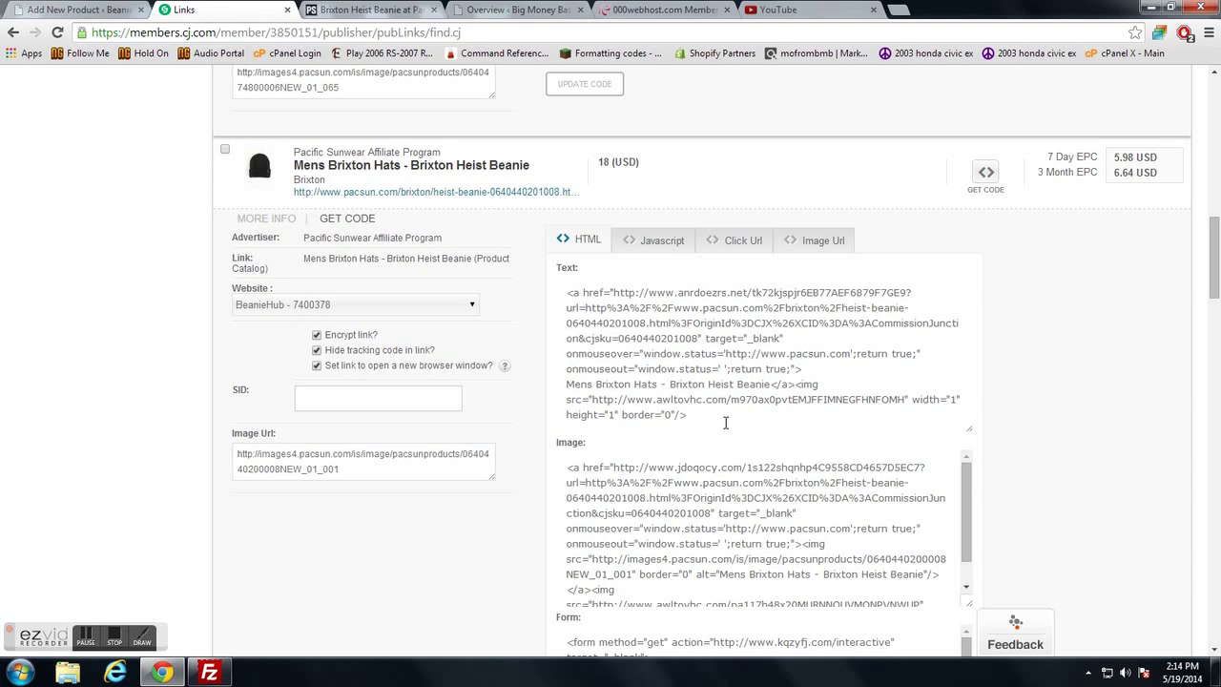
Copy the beanie's Click Url from the affiliate links page and paste it as the new product's Product URL
{"action": "left_click", "coordinate": [740, 249]}
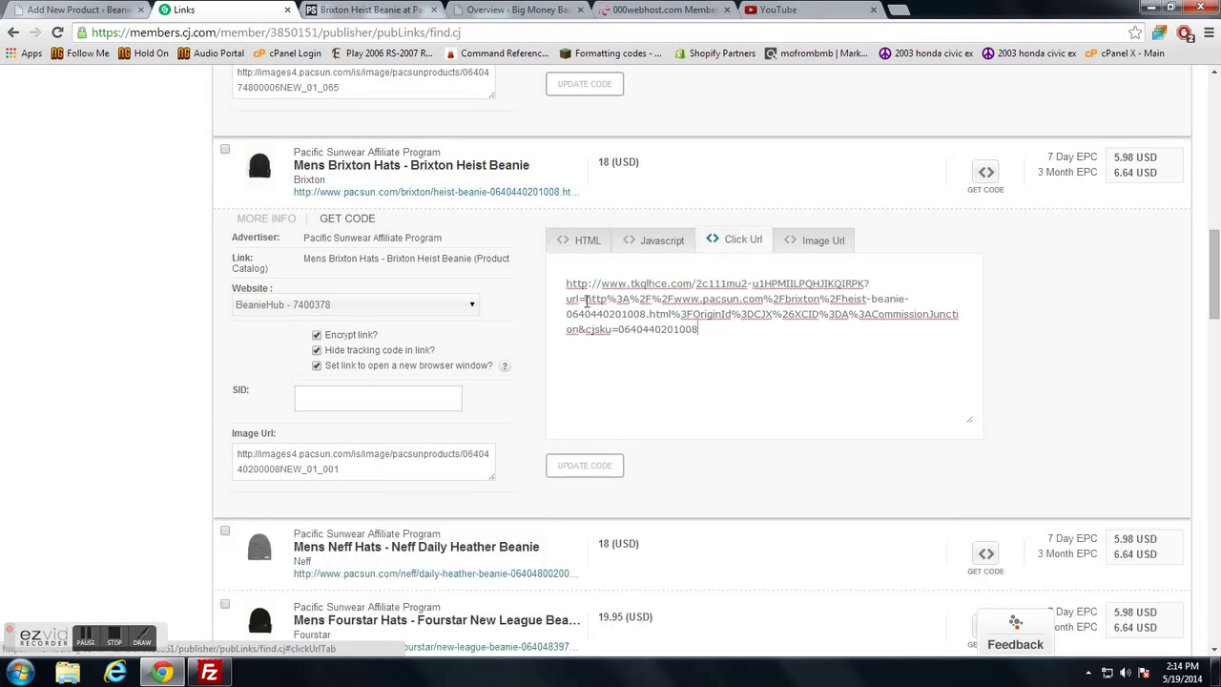
{"action": "left_click", "coordinate": [721, 381]}
{"action": "key", "text": "ctrl+c"}
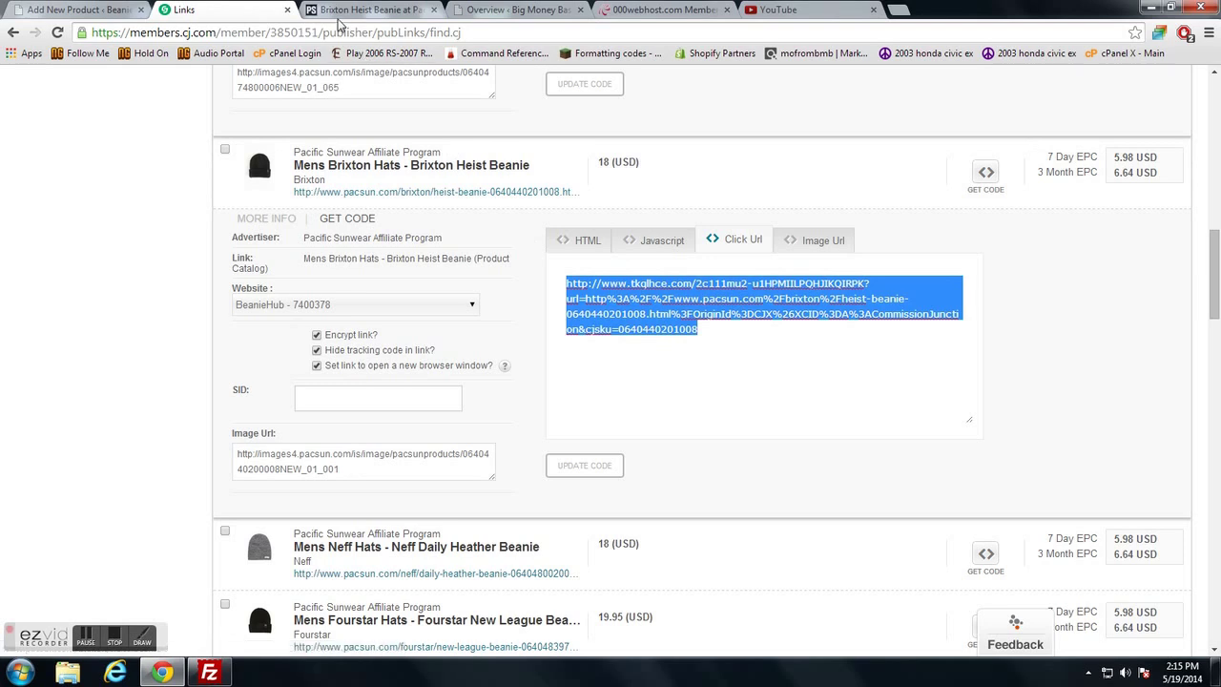
{"action": "left_click", "coordinate": [77, 10]}
{"action": "left_click", "coordinate": [442, 375]}
{"action": "key", "text": "ctrl+v"}
Set the external product's button text to "Buy Now"
{"action": "scroll", "coordinate": [354, 376], "scroll_direction": "down", "scroll_amount": 1}
{"action": "left_click", "coordinate": [447, 325]}
{"action": "type", "text": "B"}
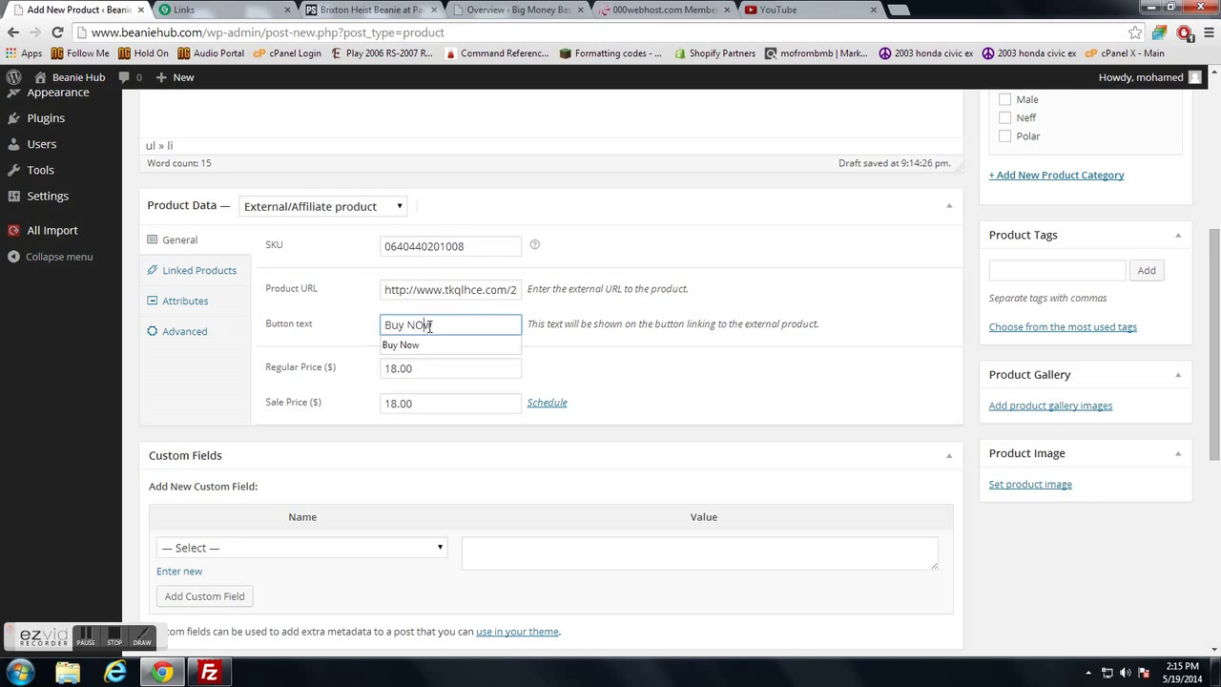
{"action": "type", "text": "uy NOw"}
{"action": "key", "text": "BackSpace"}
{"action": "key", "text": "BackSpace"}
{"action": "type", "text": "ow"}
{"action": "scroll", "coordinate": [318, 348], "scroll_direction": "down", "scroll_amount": 4}
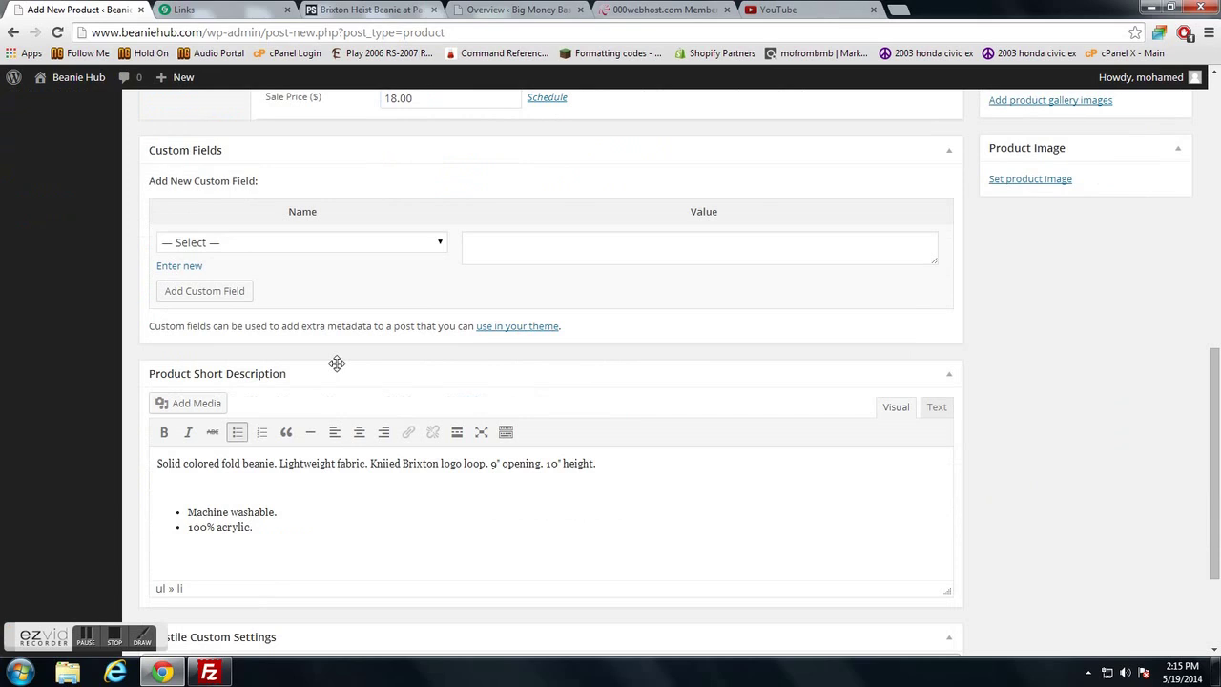
{"action": "scroll", "coordinate": [1142, 344], "scroll_direction": "up", "scroll_amount": 3}
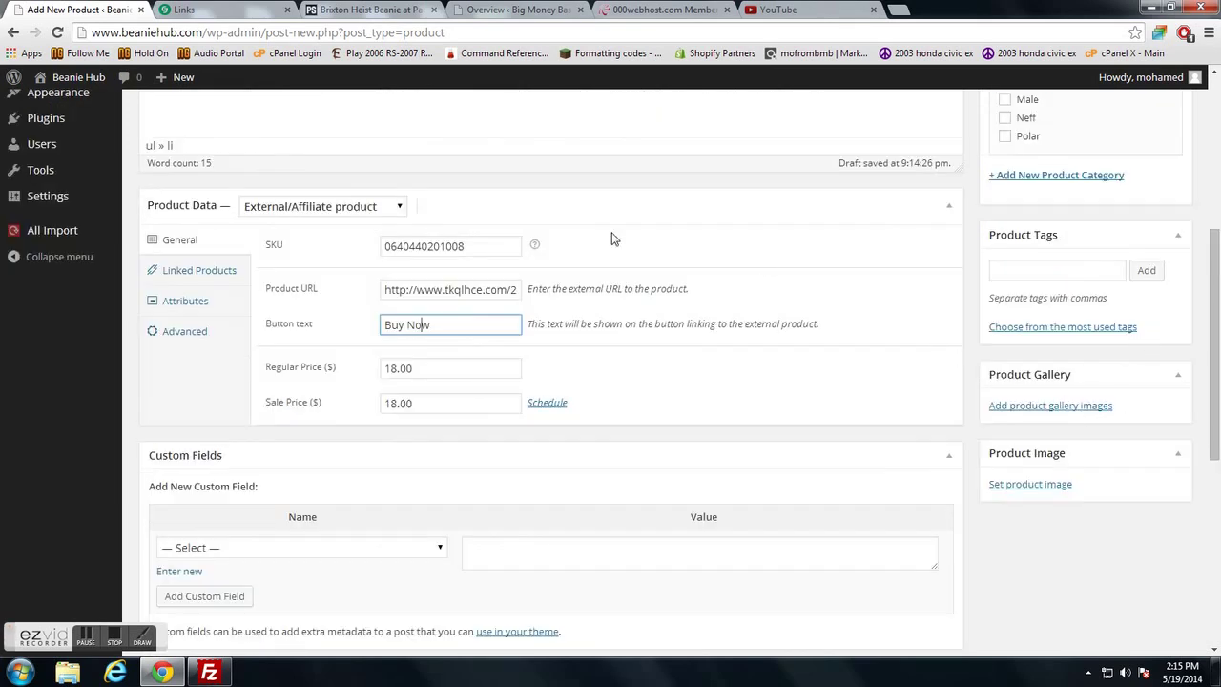
Copy the beanie's Image Url from the affiliate links page and open it in a new browser tab
{"action": "left_click", "coordinate": [382, 12]}
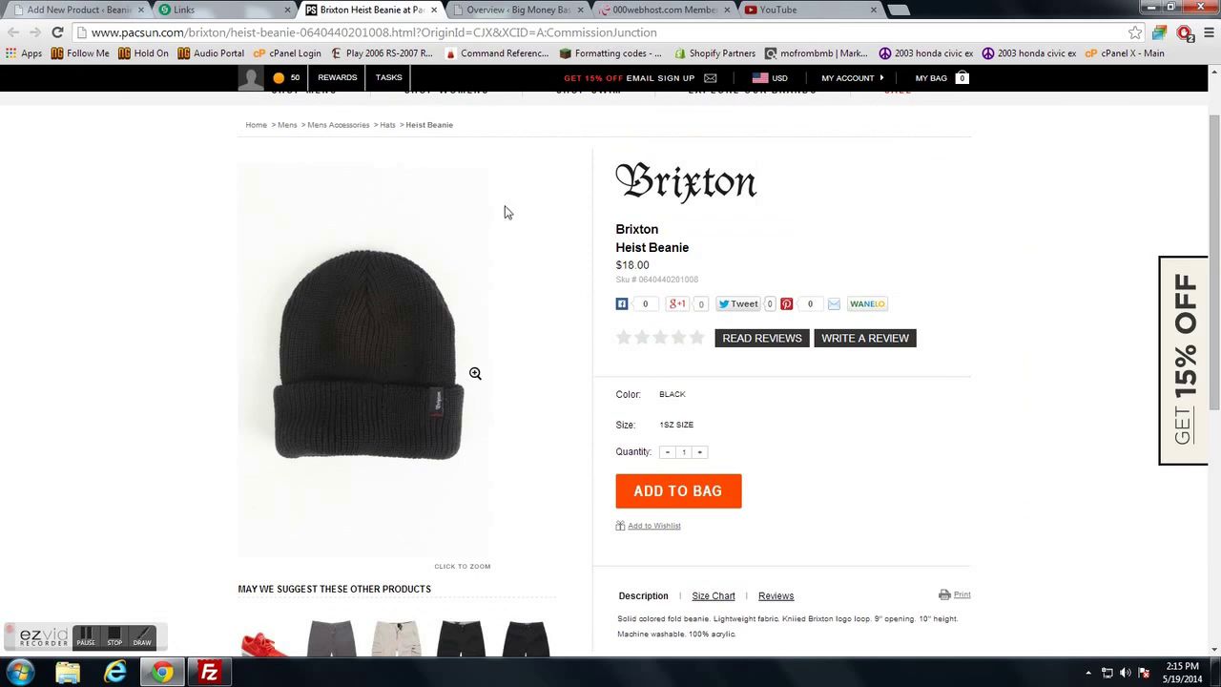
{"action": "left_click", "coordinate": [249, 11]}
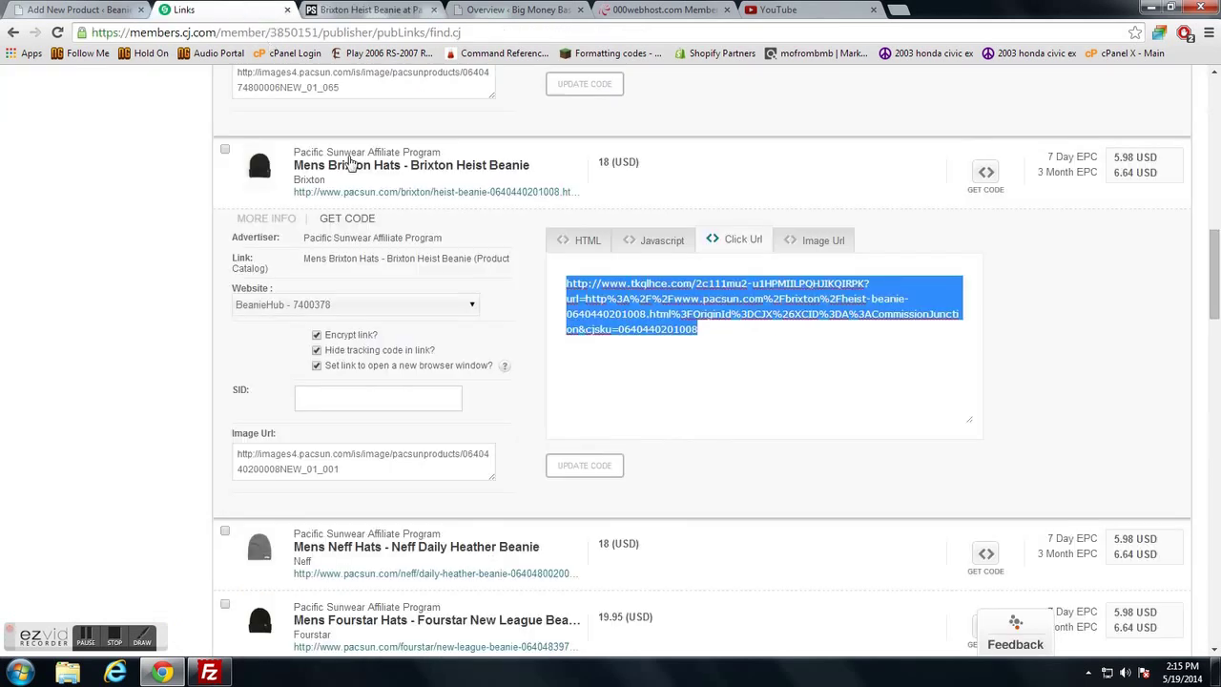
{"action": "left_click", "coordinate": [810, 239]}
{"action": "left_click_drag", "start_coordinate": [786, 320], "coordinate": [680, 264]}
{"action": "key", "text": "ctrl+c"}
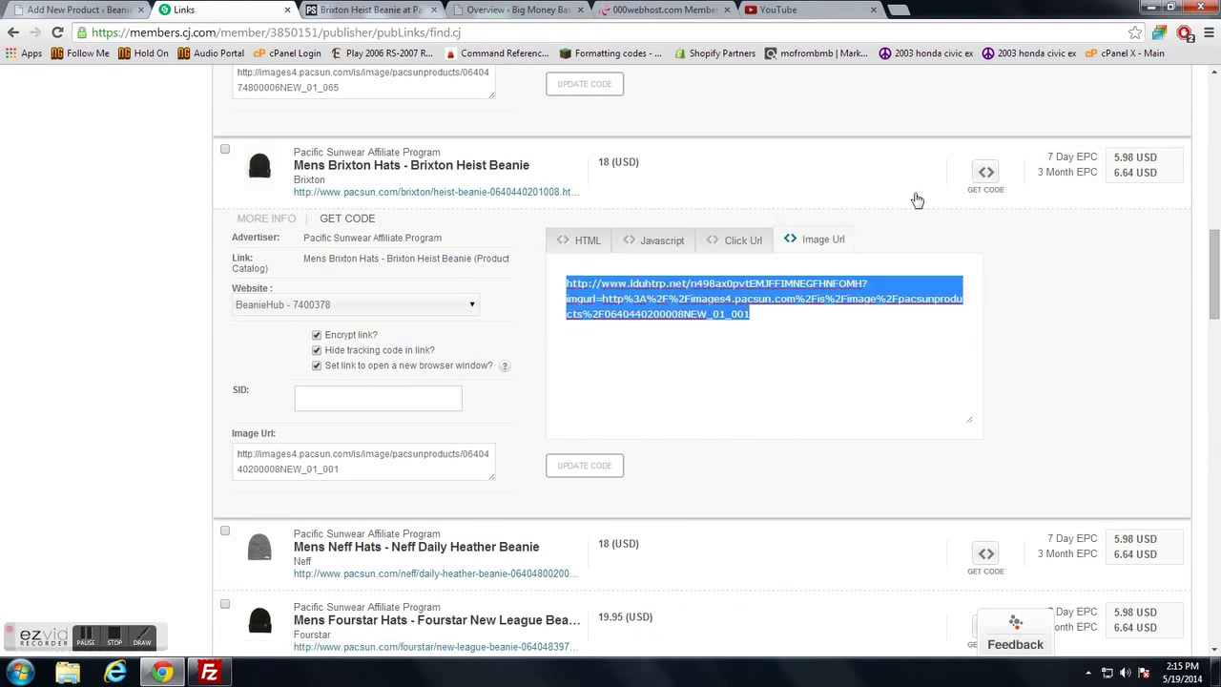
{"action": "left_click", "coordinate": [901, 17]}
{"action": "key", "text": "ctrl+v"}
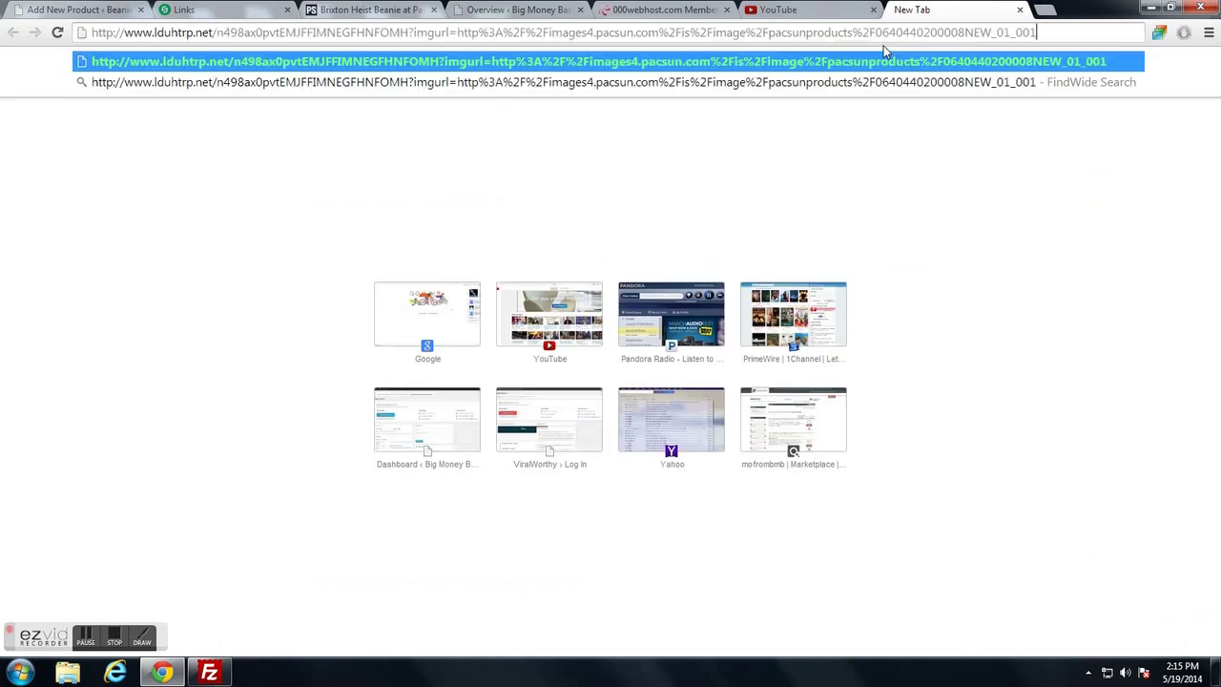
{"action": "key", "text": "Return"}
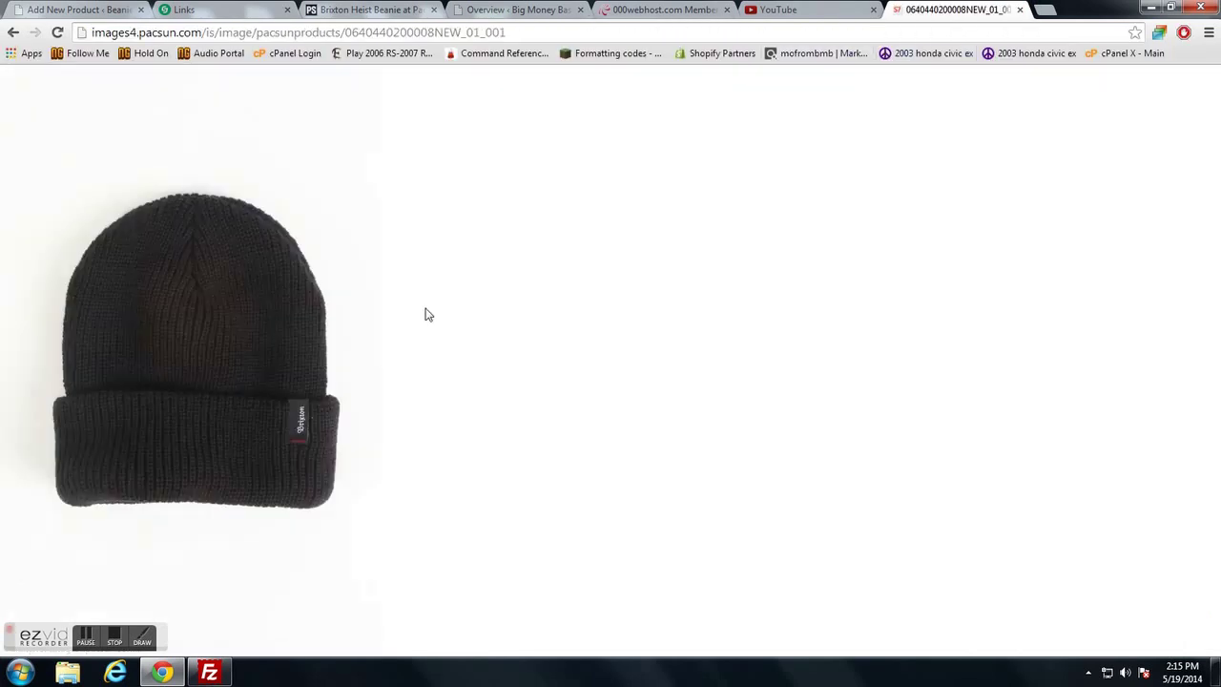
{"action": "right_click", "coordinate": [266, 346]}
{"action": "left_click", "coordinate": [333, 351]}
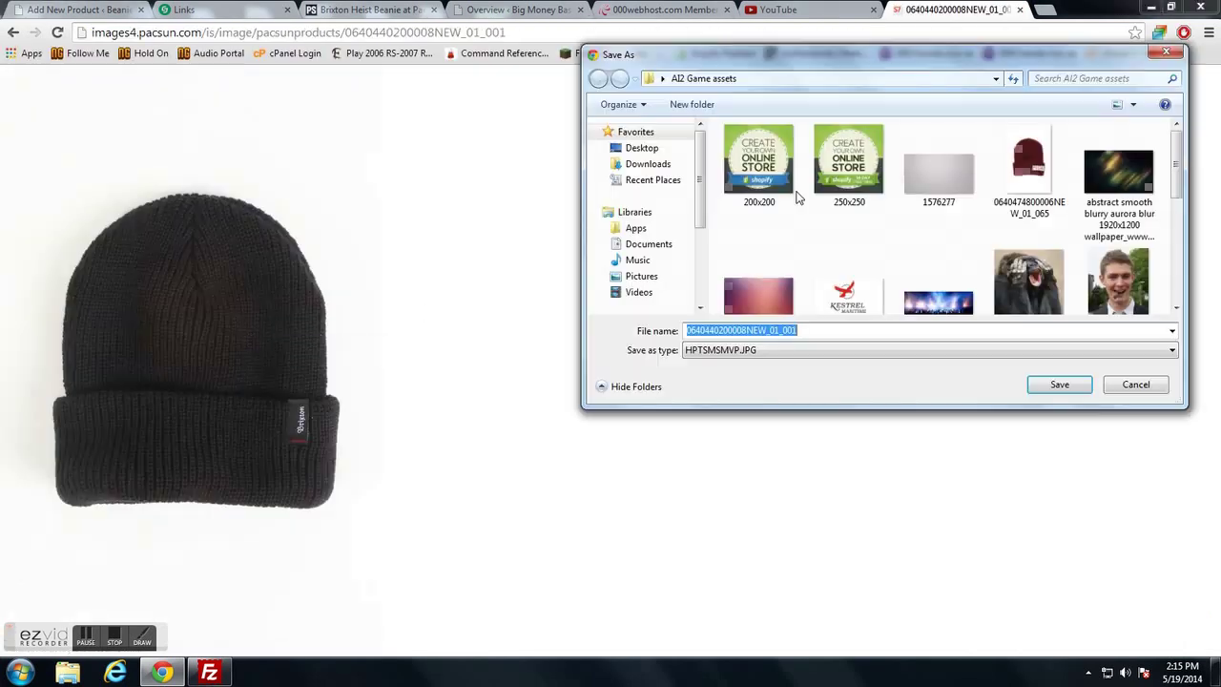
{"action": "left_click", "coordinate": [1053, 387]}
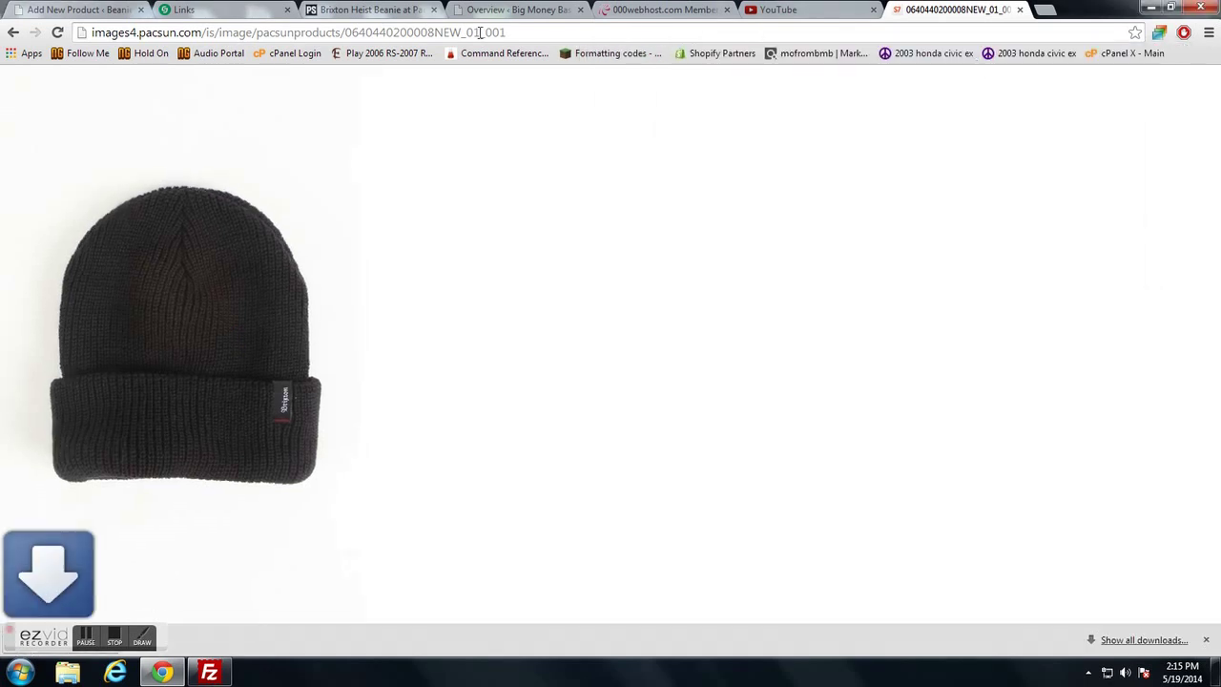
{"action": "left_click", "coordinate": [107, 8]}
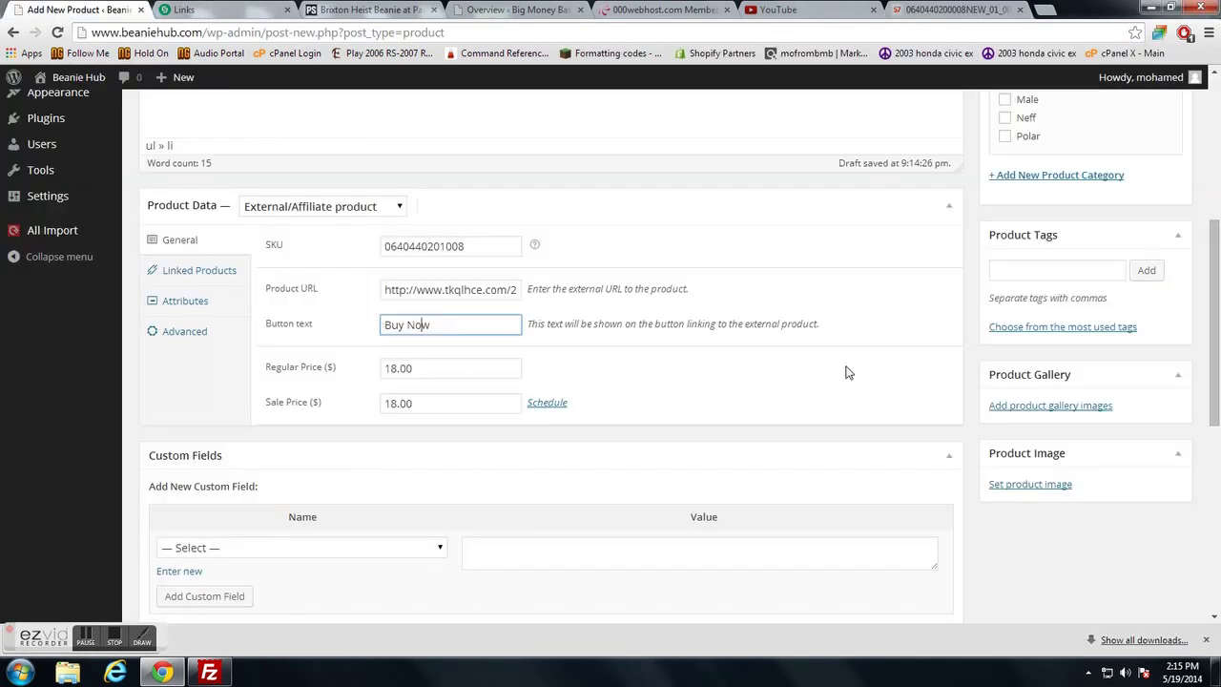
{"action": "left_click", "coordinate": [1039, 484]}
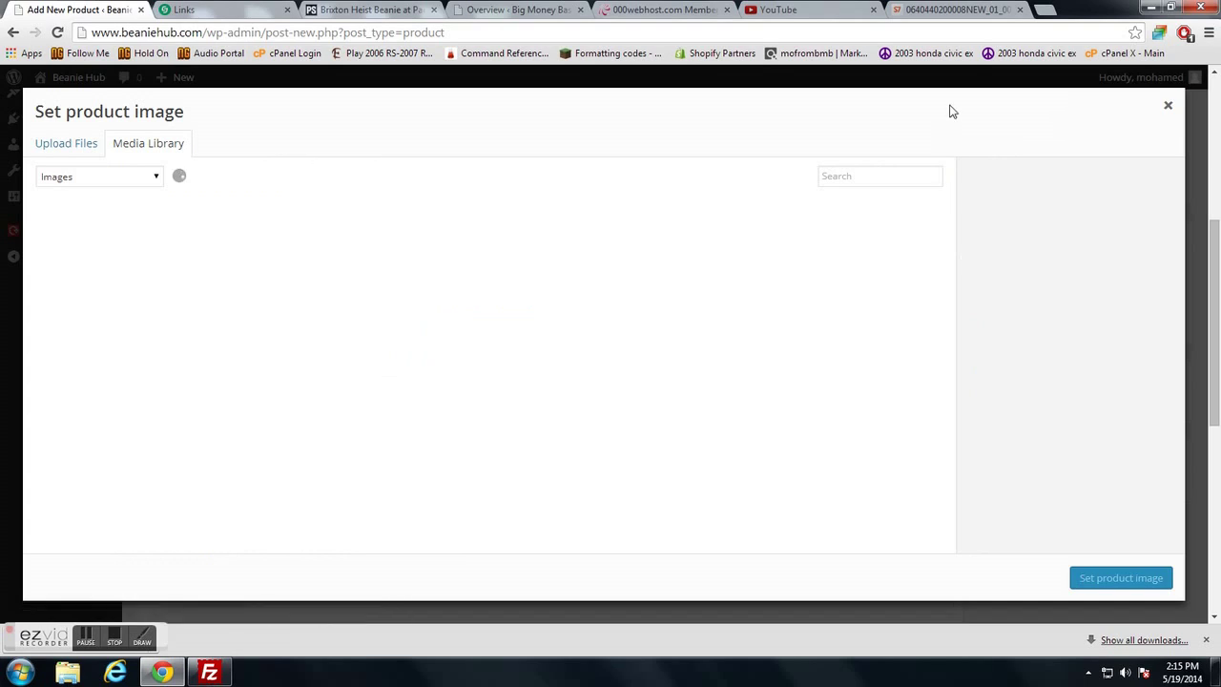
{"action": "left_click", "coordinate": [59, 145]}
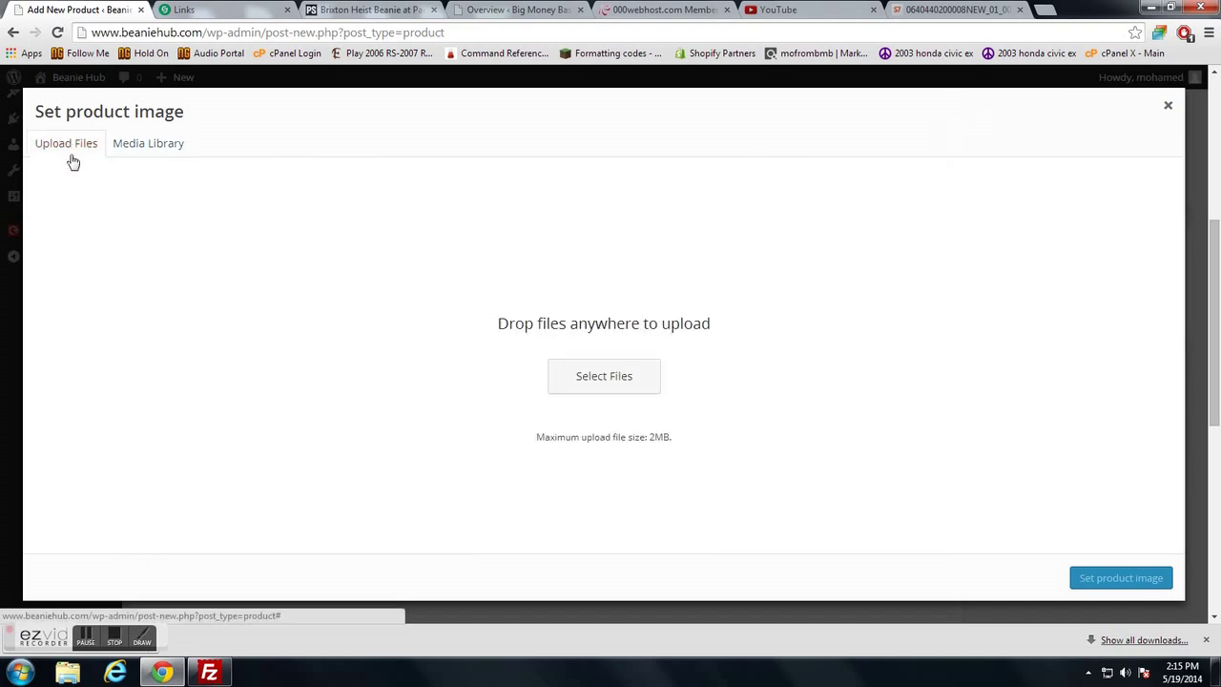
{"action": "left_click", "coordinate": [143, 143]}
{"action": "left_click", "coordinate": [75, 145]}
{"action": "left_click", "coordinate": [599, 377]}
{"action": "left_click", "coordinate": [758, 267]}
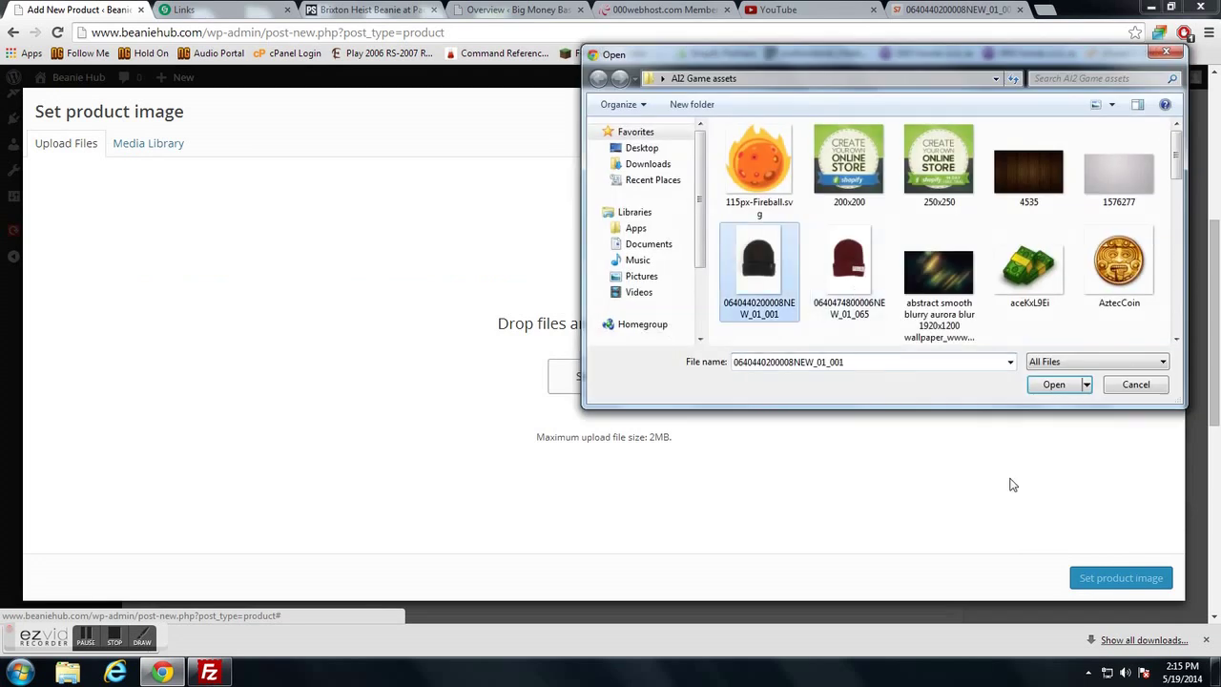
{"action": "left_click", "coordinate": [1066, 389]}
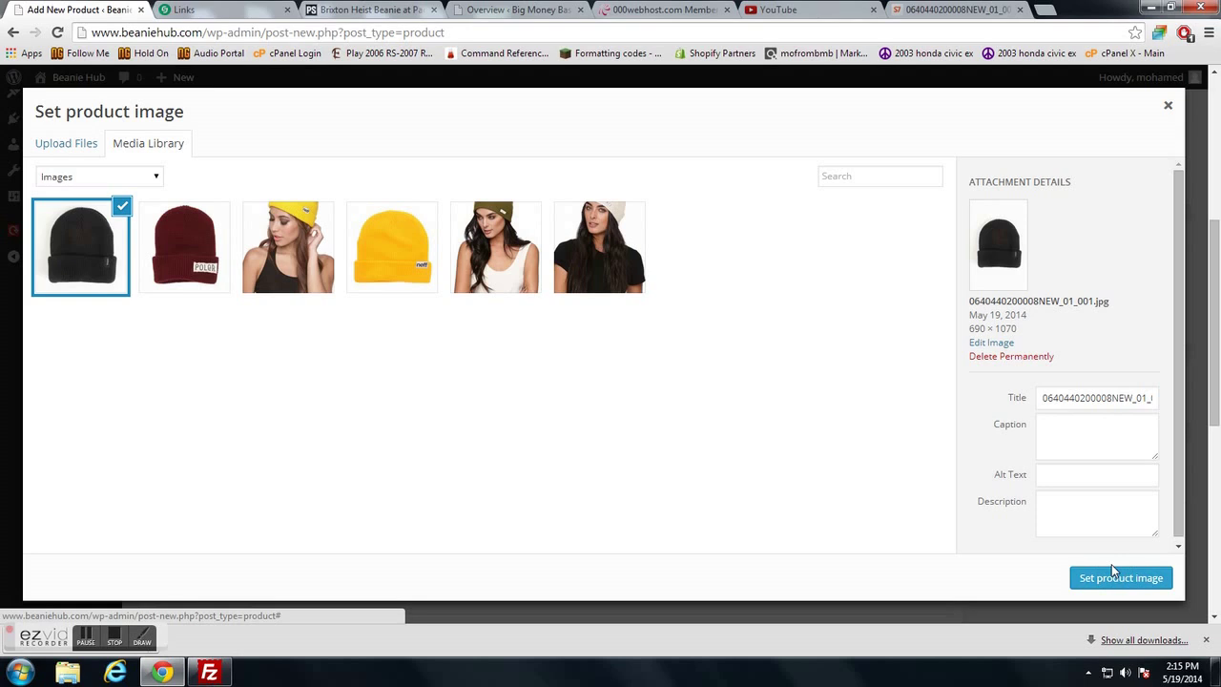
{"action": "left_click", "coordinate": [1121, 578]}
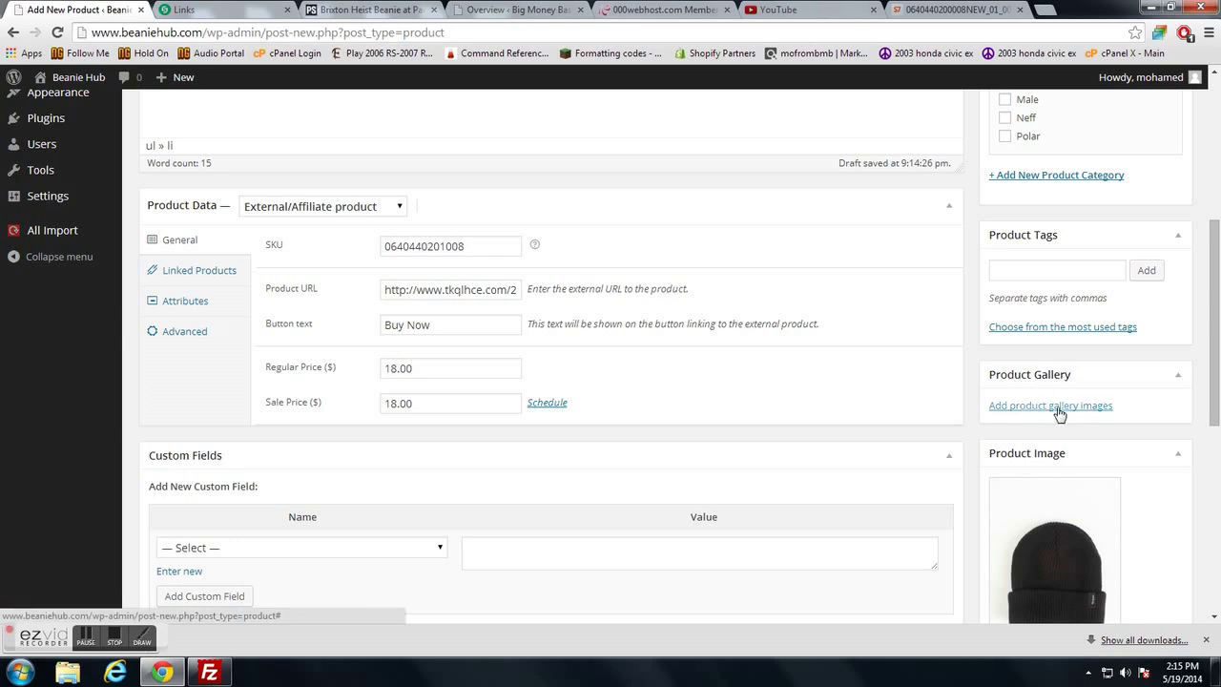
Add a new product category named Brixton and also assign the beanie to the Male category
{"action": "scroll", "coordinate": [1052, 412], "scroll_direction": "down", "scroll_amount": 2}
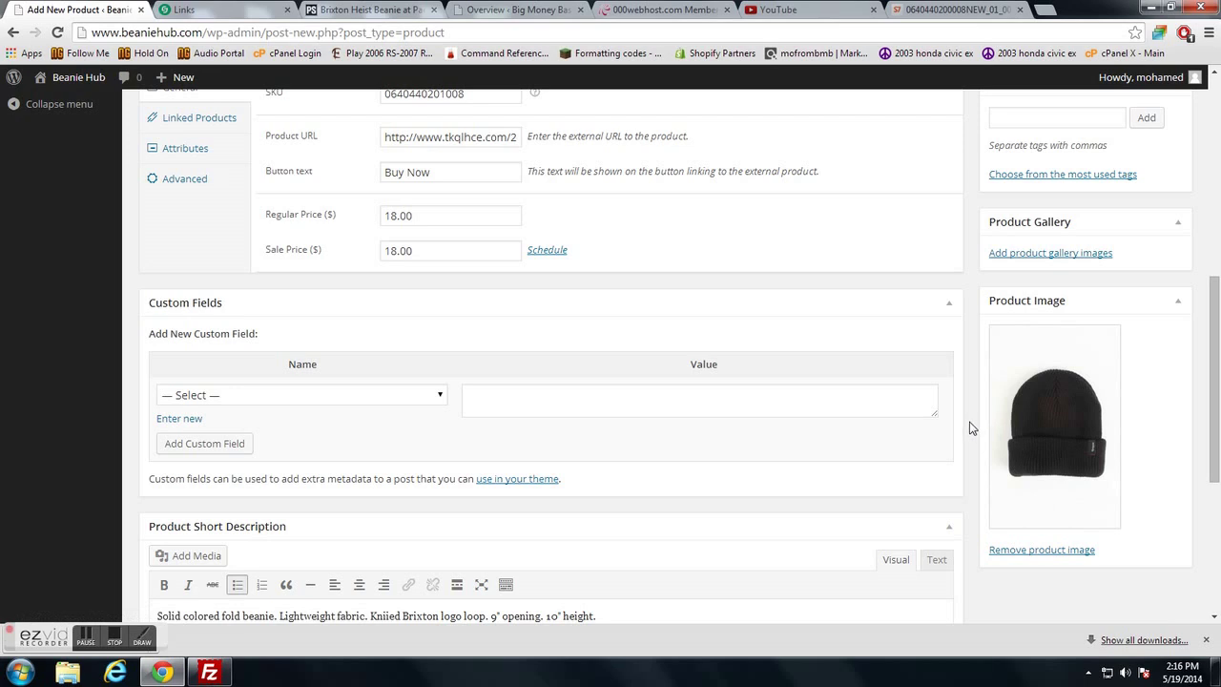
{"action": "scroll", "coordinate": [968, 427], "scroll_direction": "up", "scroll_amount": 3}
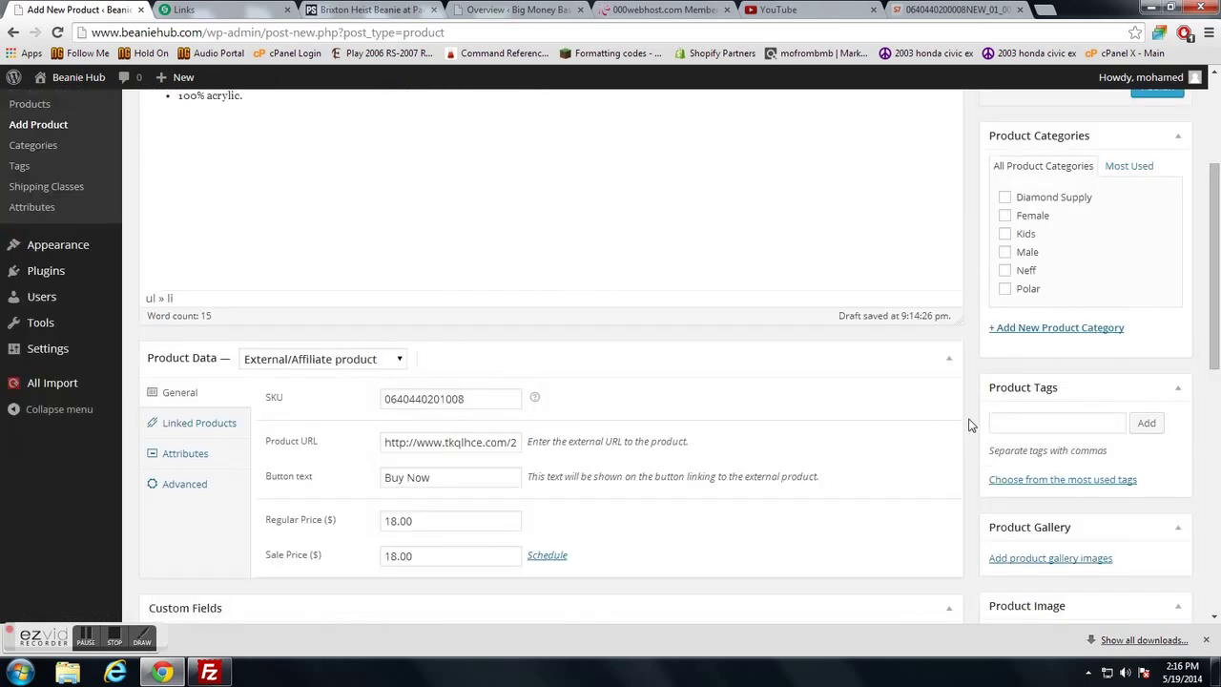
{"action": "scroll", "coordinate": [1021, 389], "scroll_direction": "up", "scroll_amount": 3}
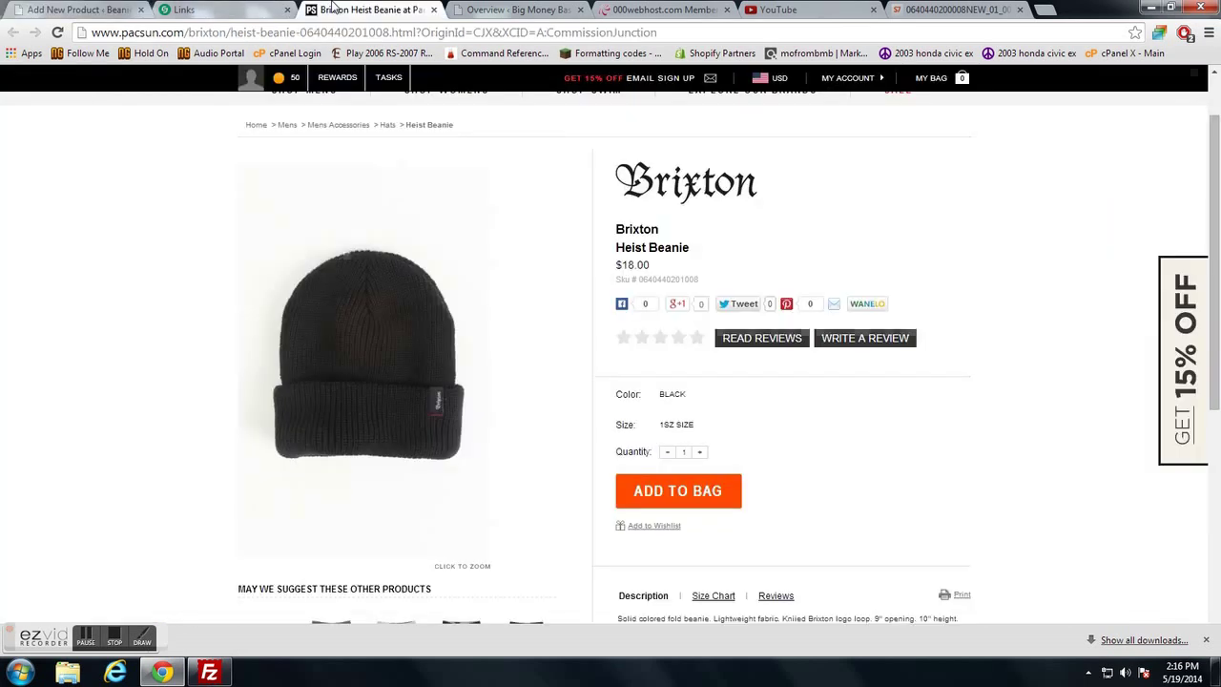
{"action": "left_click", "coordinate": [367, 9]}
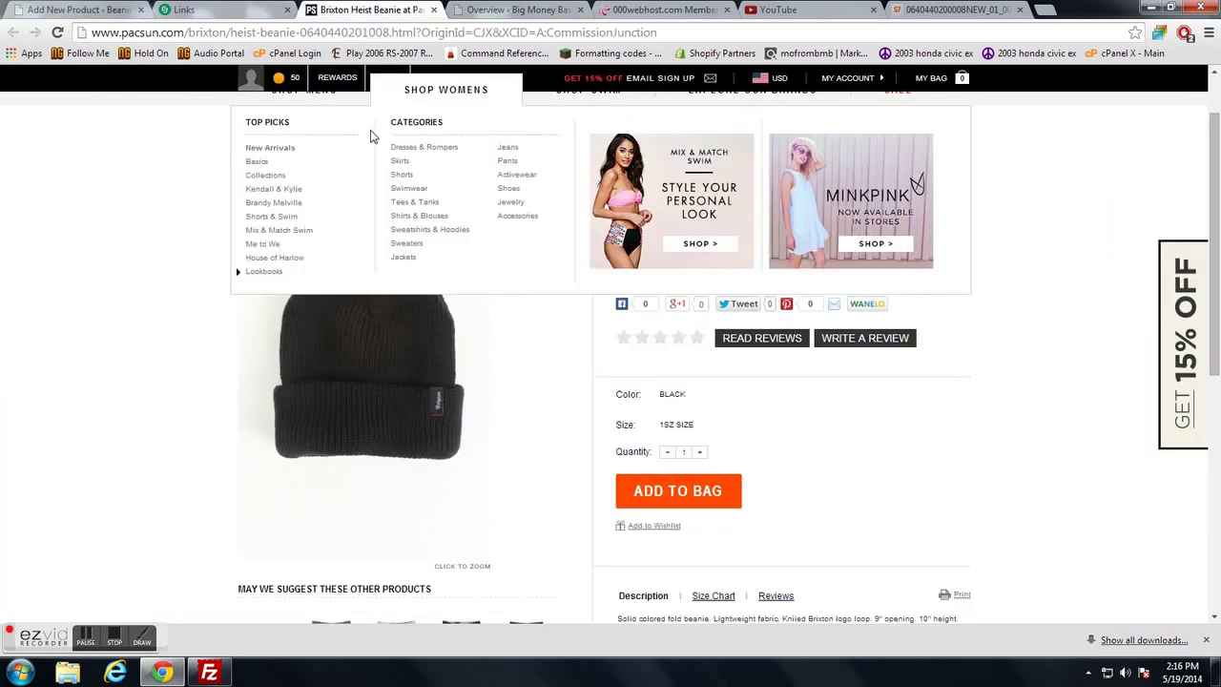
{"action": "left_click", "coordinate": [58, 10]}
{"action": "left_click", "coordinate": [1042, 557]}
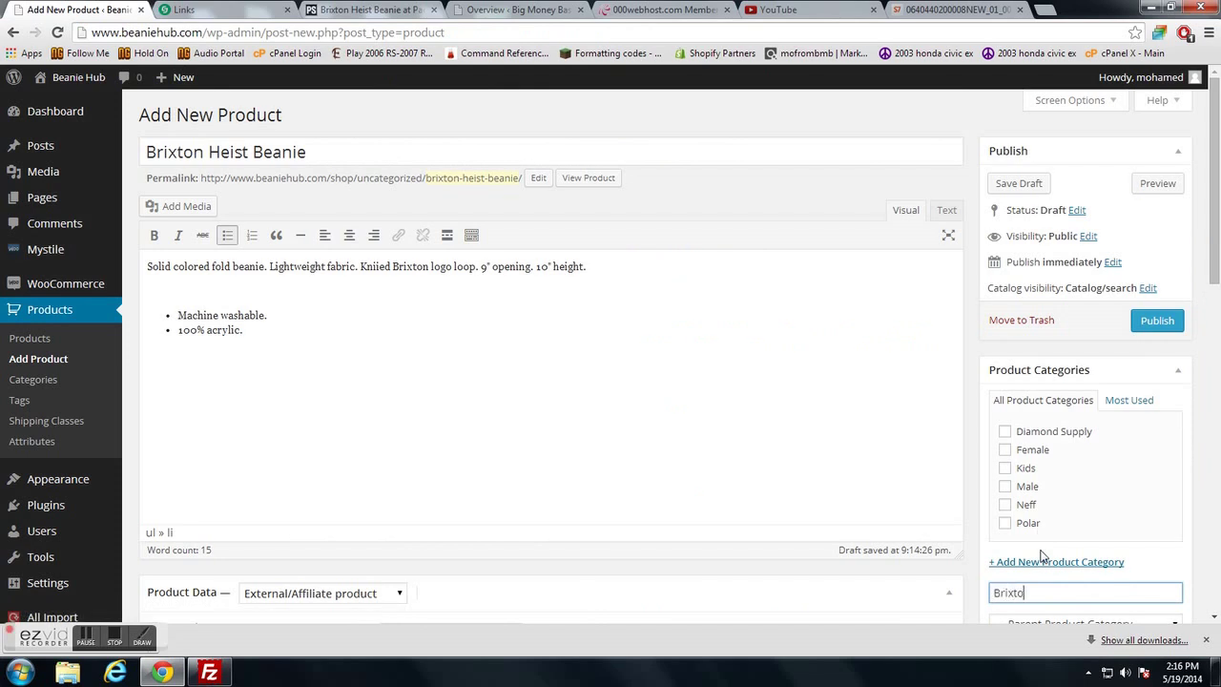
{"action": "type", "text": "Brixton"}
{"action": "scroll", "coordinate": [1046, 570], "scroll_direction": "down", "scroll_amount": 2}
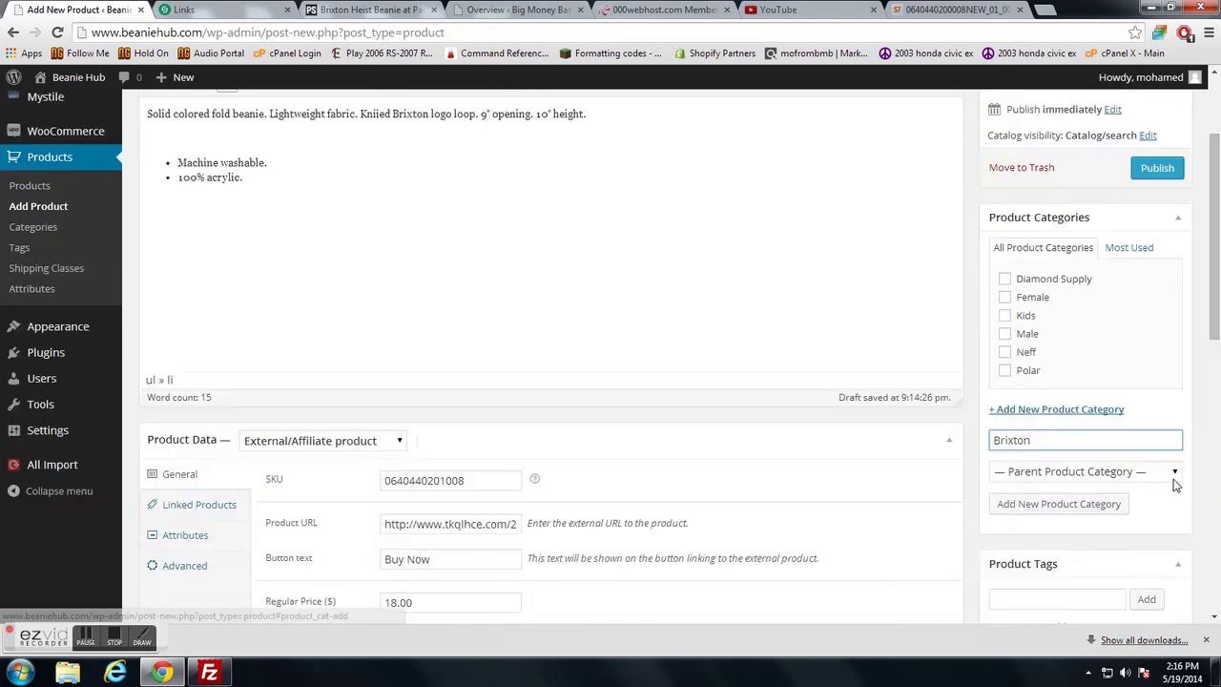
{"action": "left_click", "coordinate": [1079, 504]}
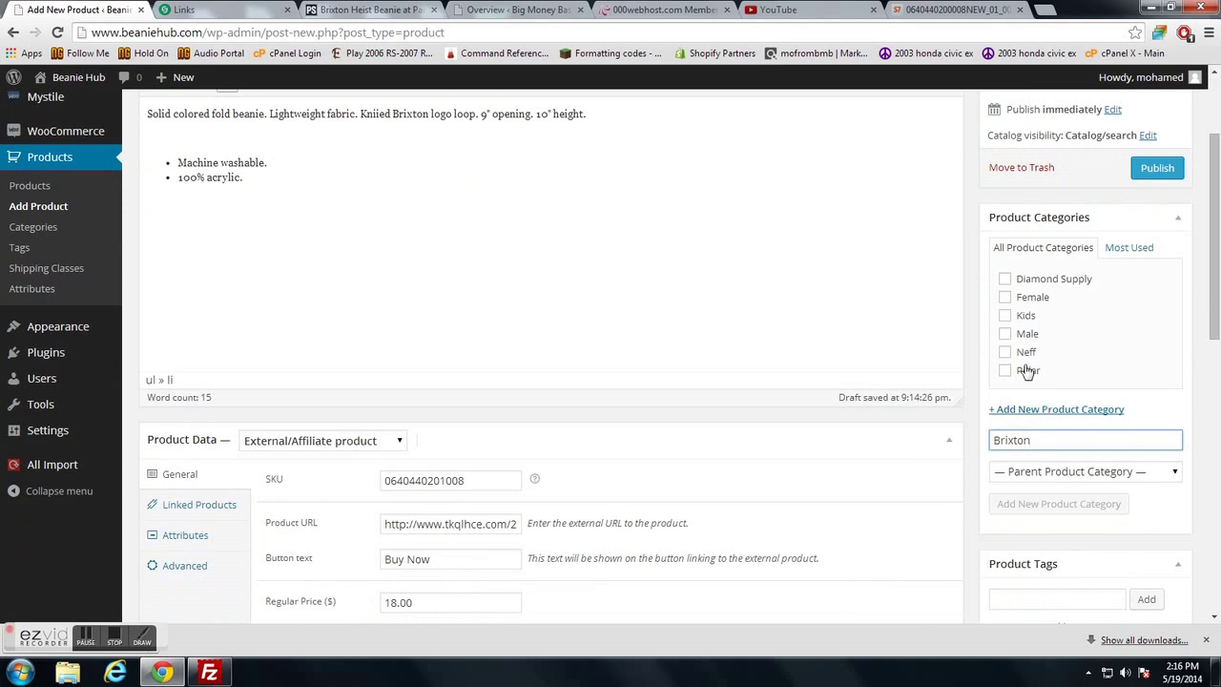
{"action": "left_click", "coordinate": [1005, 353]}
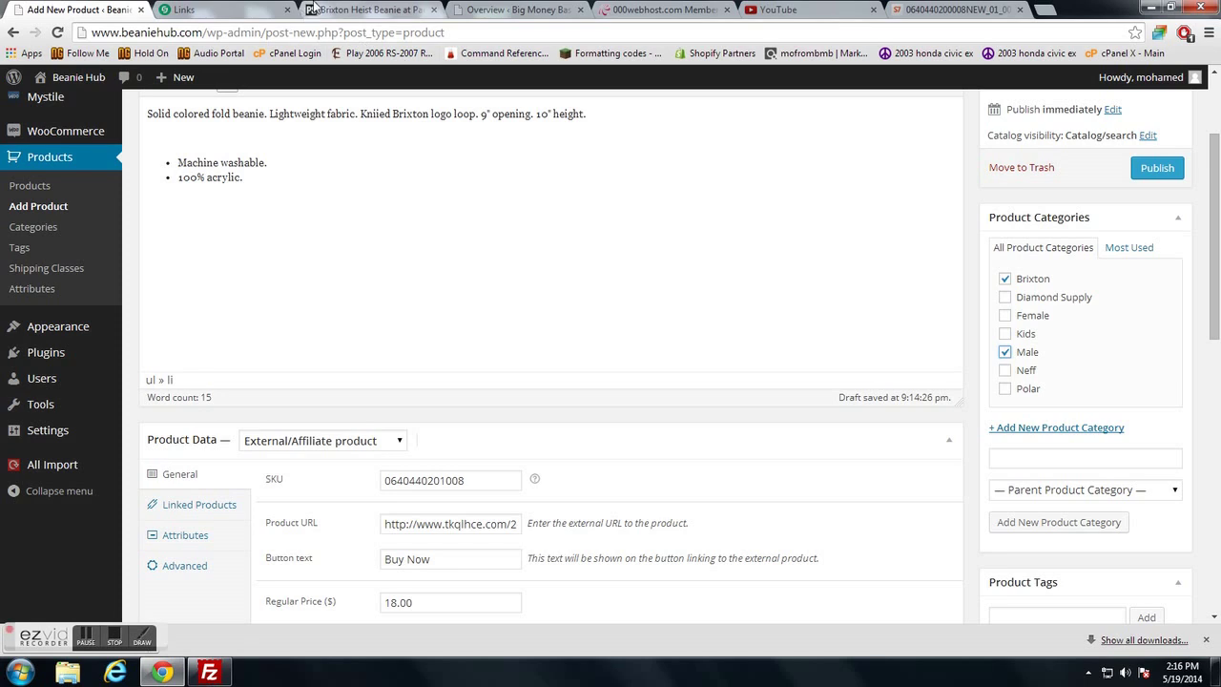
Recheck the beanie's details on the PacSun page, and publish the new product and open its store page
{"action": "left_click", "coordinate": [370, 9]}
{"action": "scroll", "coordinate": [959, 403], "scroll_direction": "down", "scroll_amount": 5}
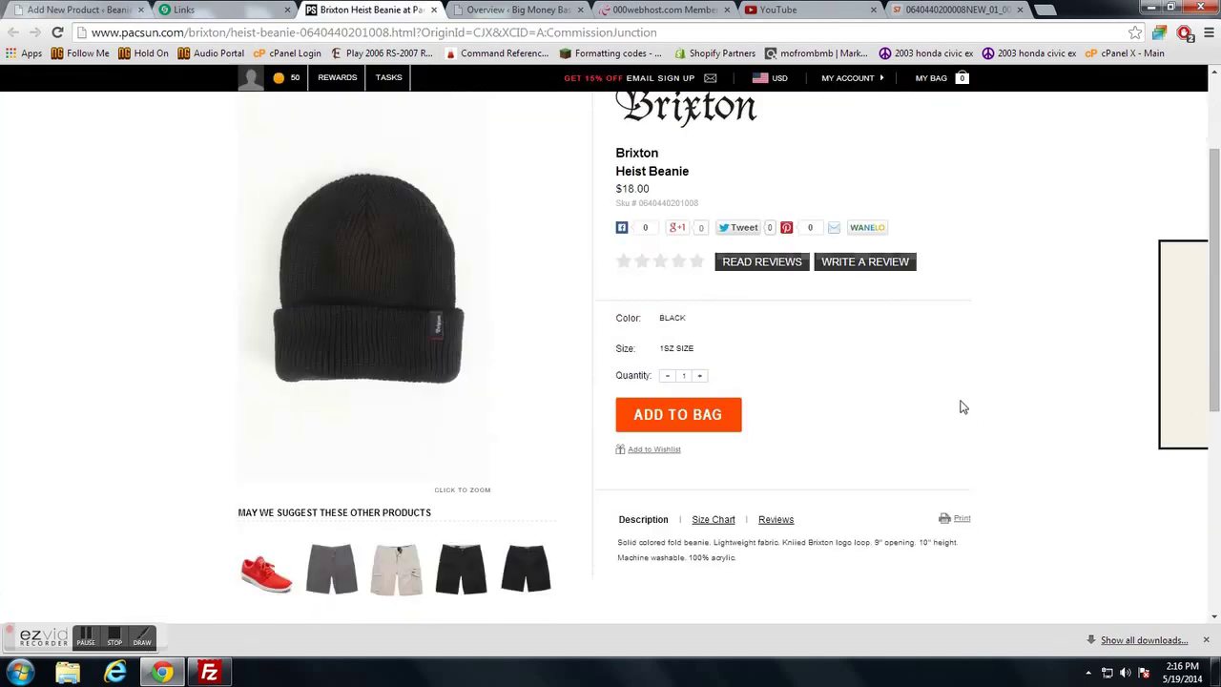
{"action": "left_click", "coordinate": [30, 12]}
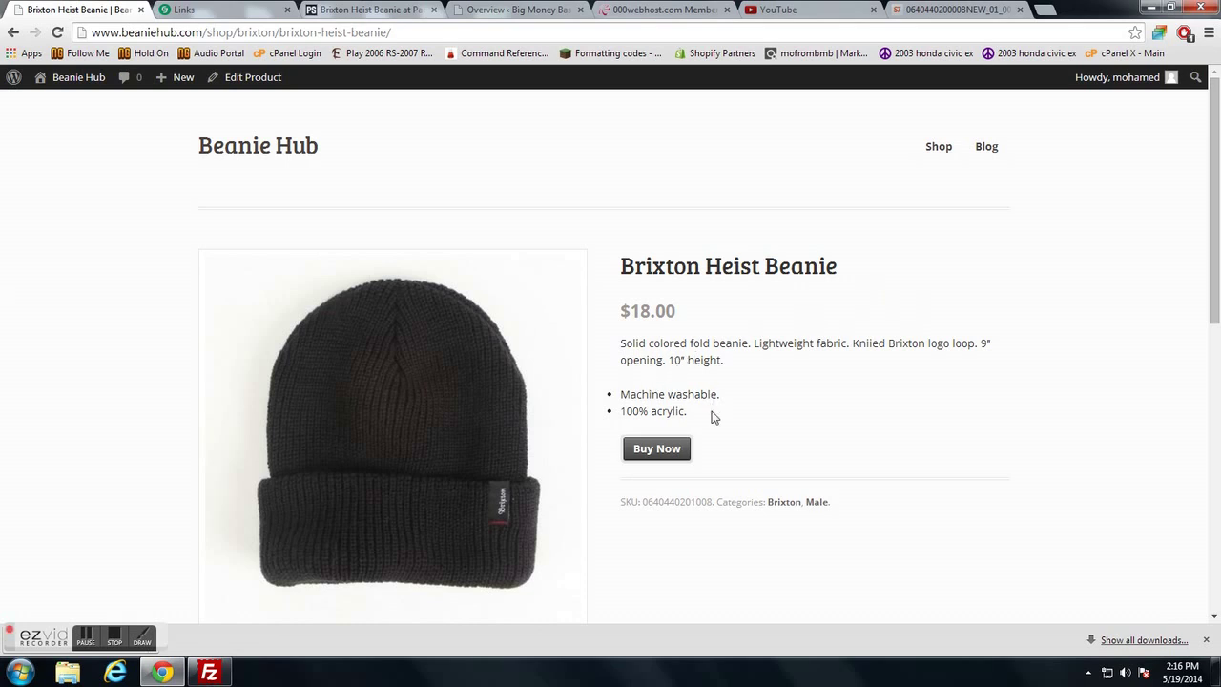
Review the Brixton Heist Beanie's store page, including its short description, product description and related products
{"action": "triple_click", "coordinate": [645, 356]}
{"action": "left_click", "coordinate": [911, 305]}
{"action": "scroll", "coordinate": [475, 408], "scroll_direction": "down", "scroll_amount": 5}
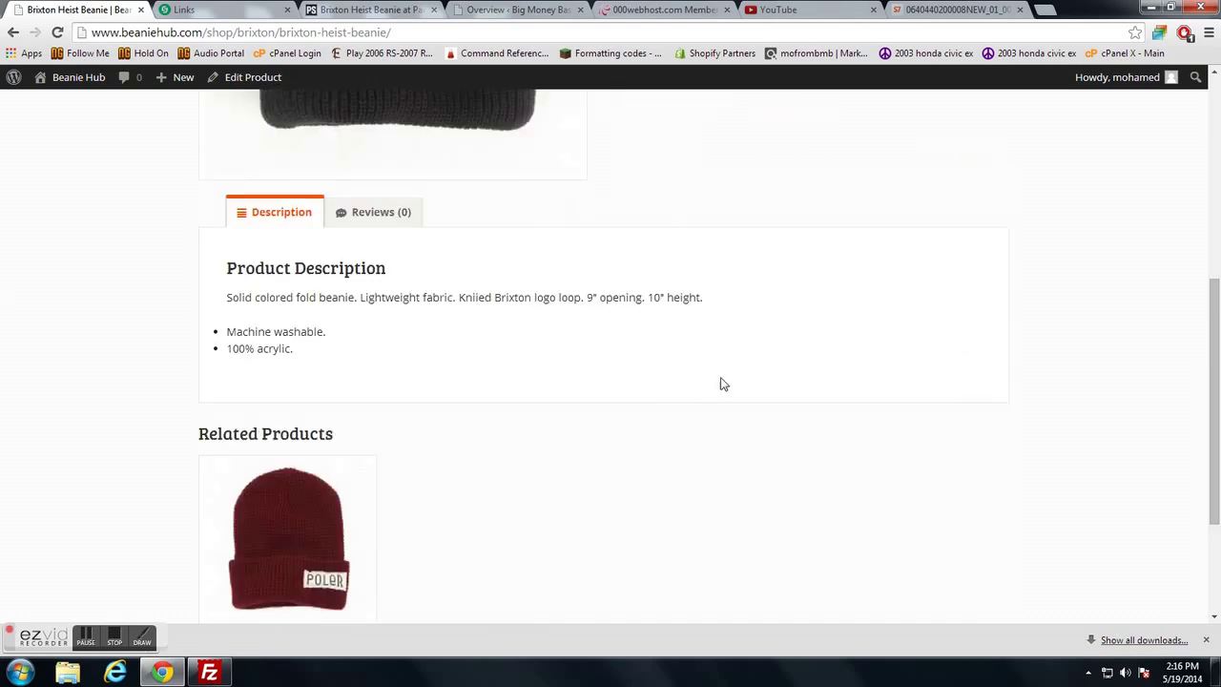
Examine the Brixton Heist Beanie's reviews section, including the rating and review form, and the related products below it
{"action": "left_click", "coordinate": [386, 222]}
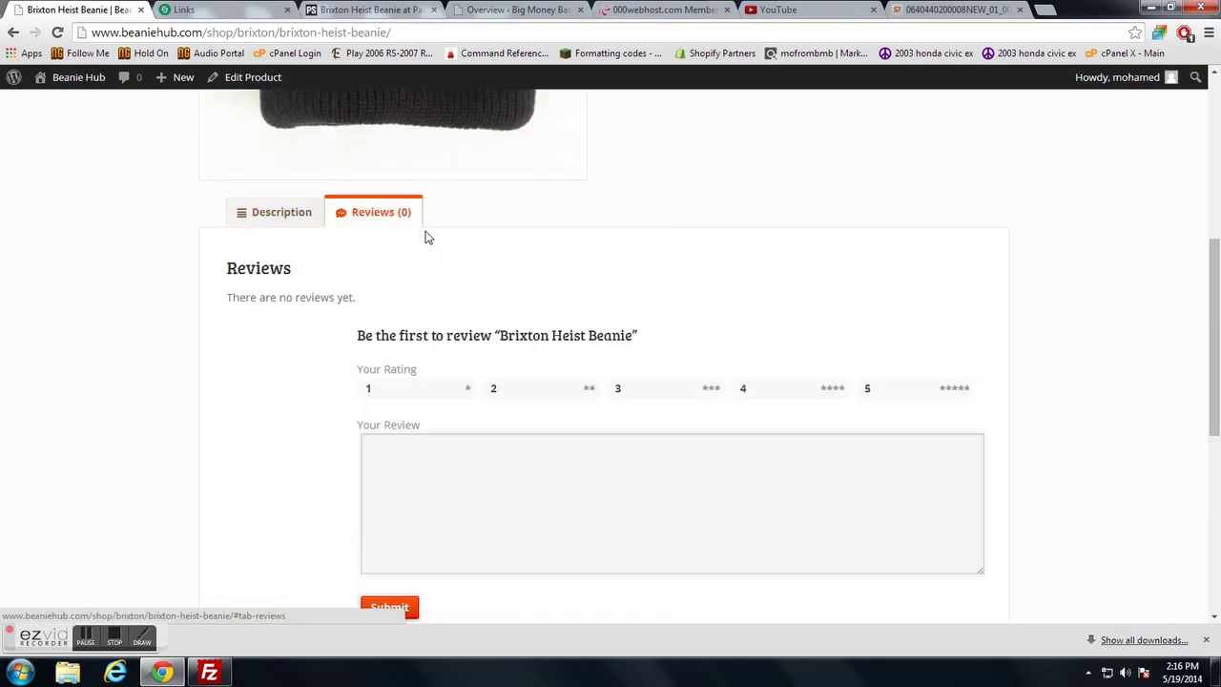
{"action": "scroll", "coordinate": [697, 342], "scroll_direction": "down", "scroll_amount": 1}
{"action": "scroll", "coordinate": [671, 318], "scroll_direction": "down", "scroll_amount": 4}
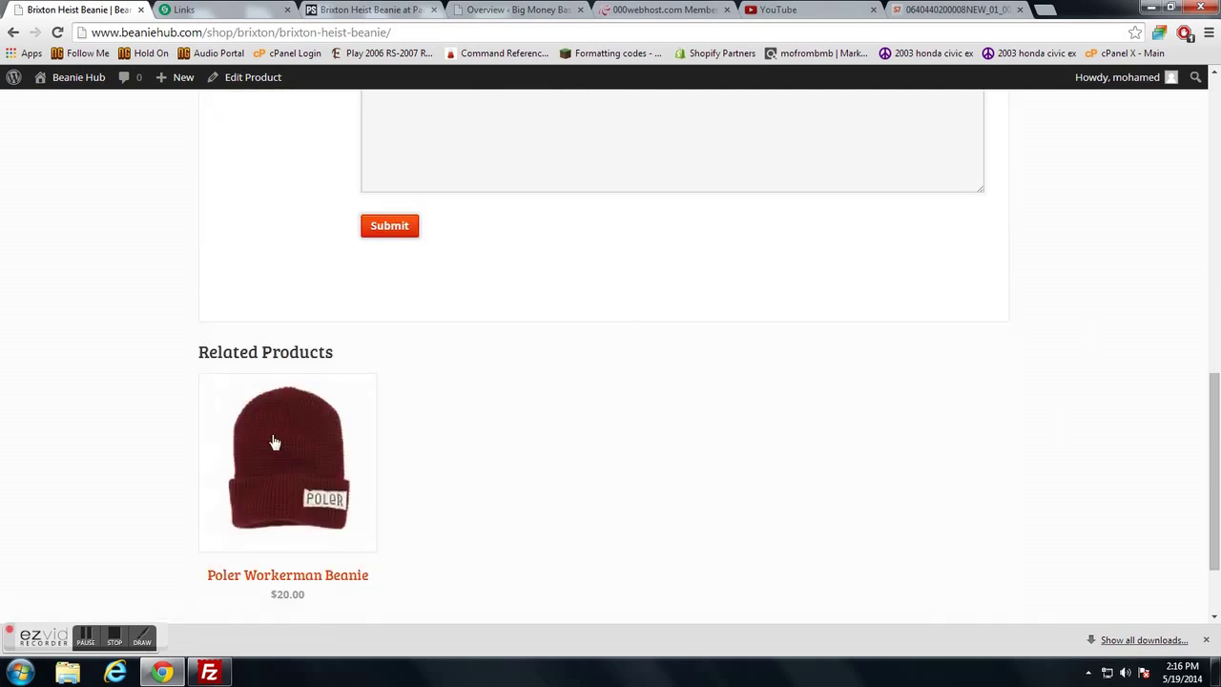
{"action": "scroll", "coordinate": [774, 509], "scroll_direction": "down", "scroll_amount": 2}
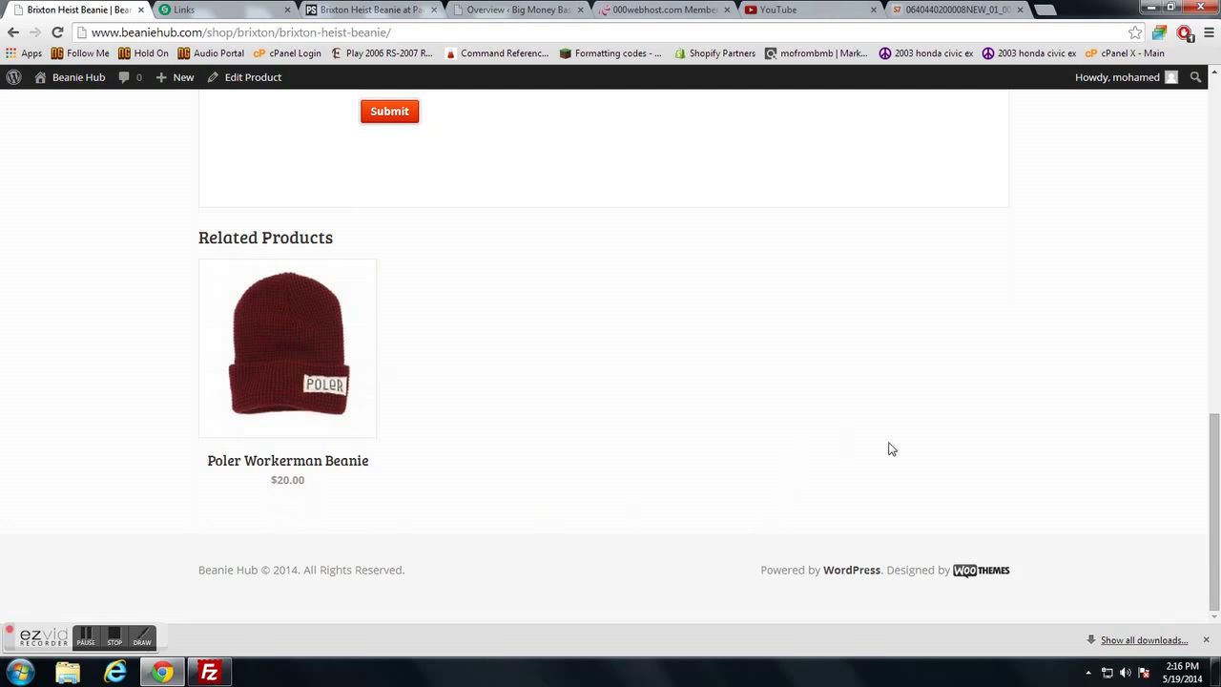
{"action": "scroll", "coordinate": [888, 447], "scroll_direction": "up", "scroll_amount": 12}
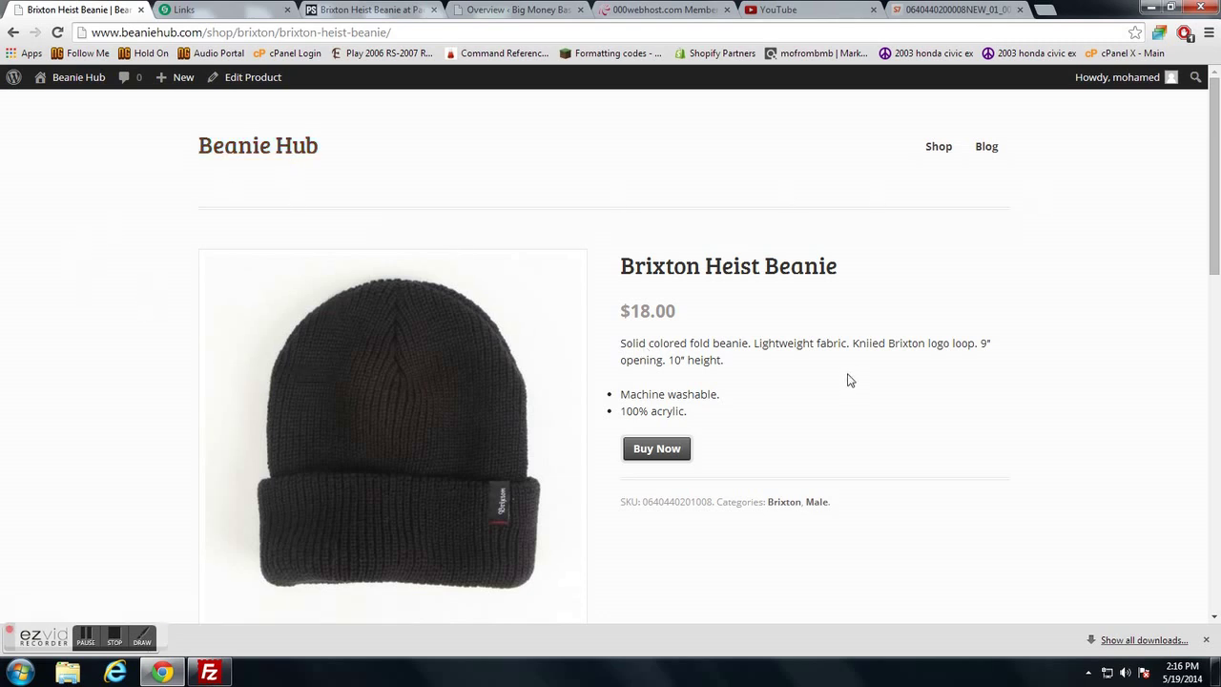
Recheck the beanie's price, short description and Buy Now link on its product page, along with the review form
{"action": "left_click_drag", "start_coordinate": [623, 313], "coordinate": [611, 401]}
{"action": "left_click", "coordinate": [872, 308]}
{"action": "scroll", "coordinate": [824, 305], "scroll_direction": "down", "scroll_amount": 2}
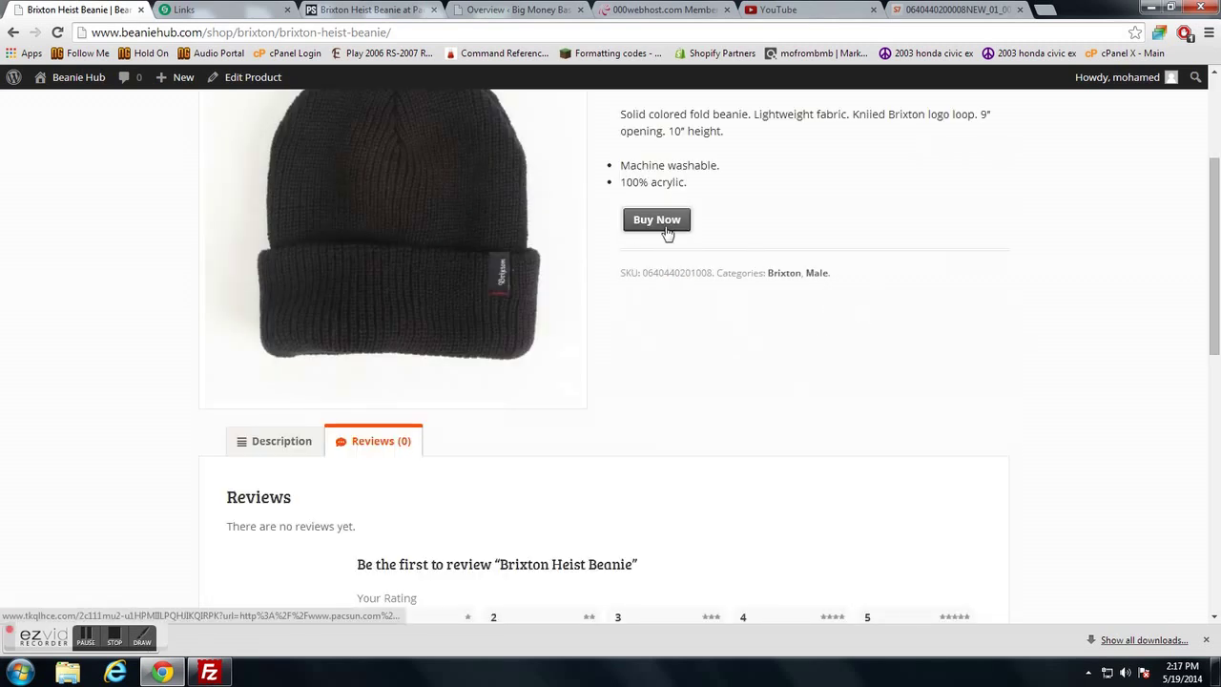
{"action": "scroll", "coordinate": [942, 385], "scroll_direction": "down", "scroll_amount": 6}
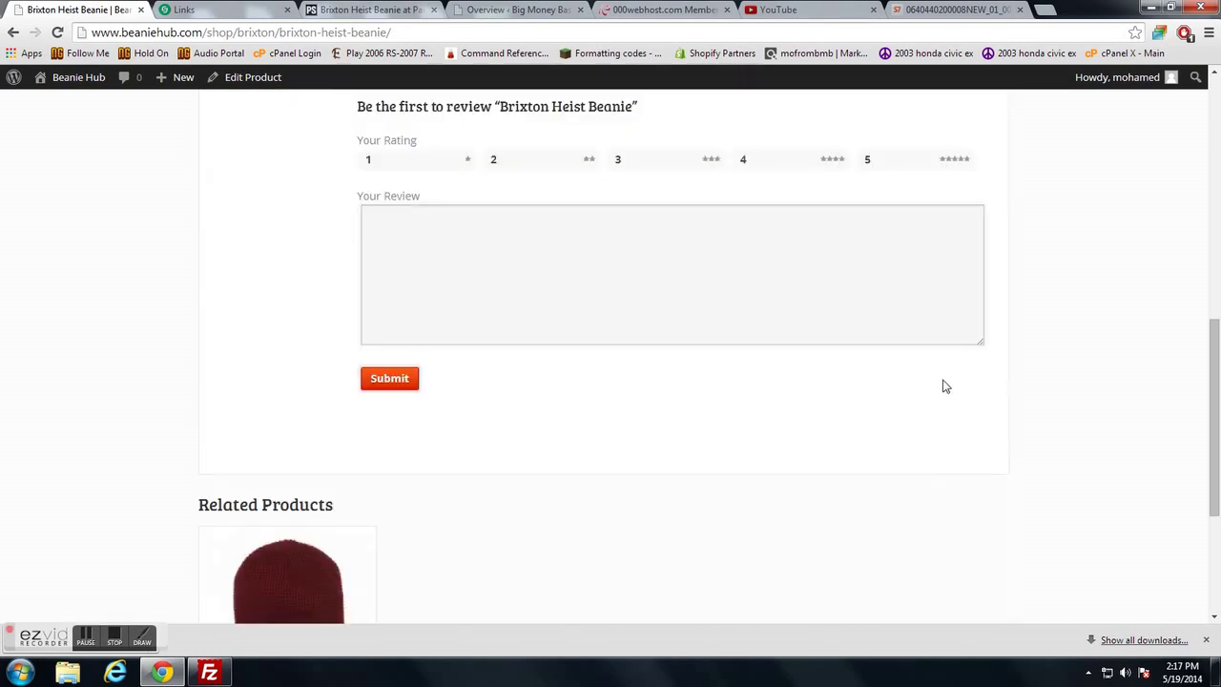
{"action": "scroll", "coordinate": [1076, 401], "scroll_direction": "up", "scroll_amount": 10}
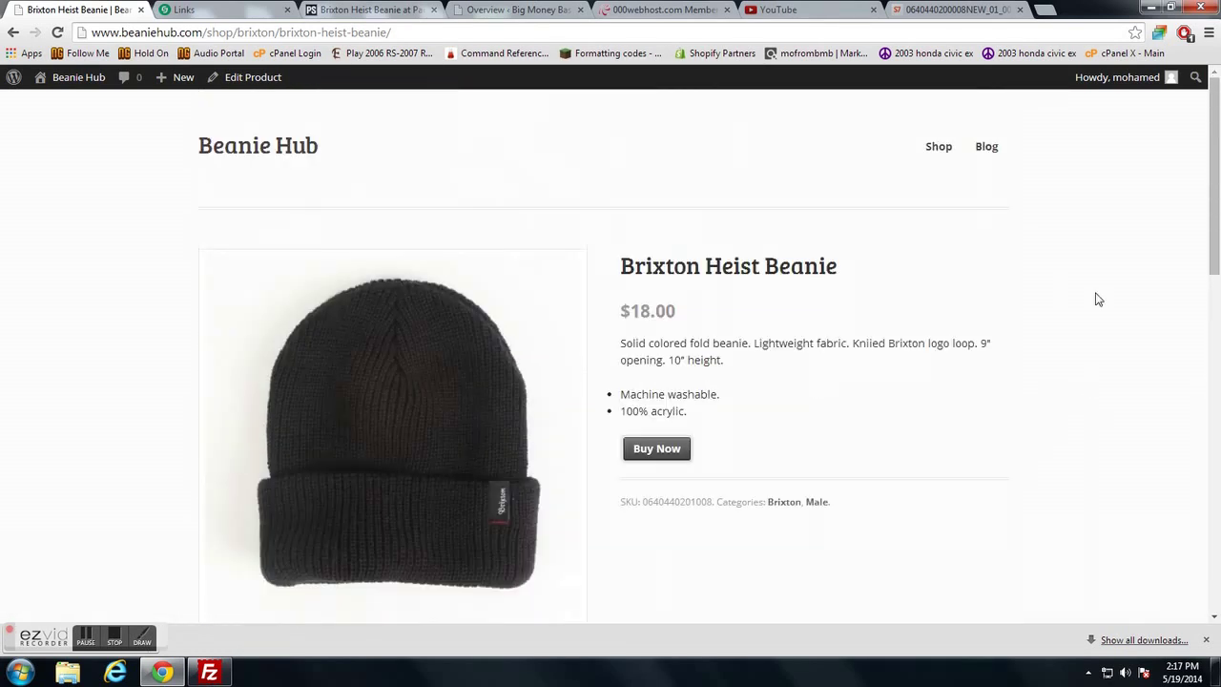
Open the store's Shop page and compare it with the Brixton Heist Beanie's link entry on the CJ Links page
{"action": "left_click", "coordinate": [985, 148]}
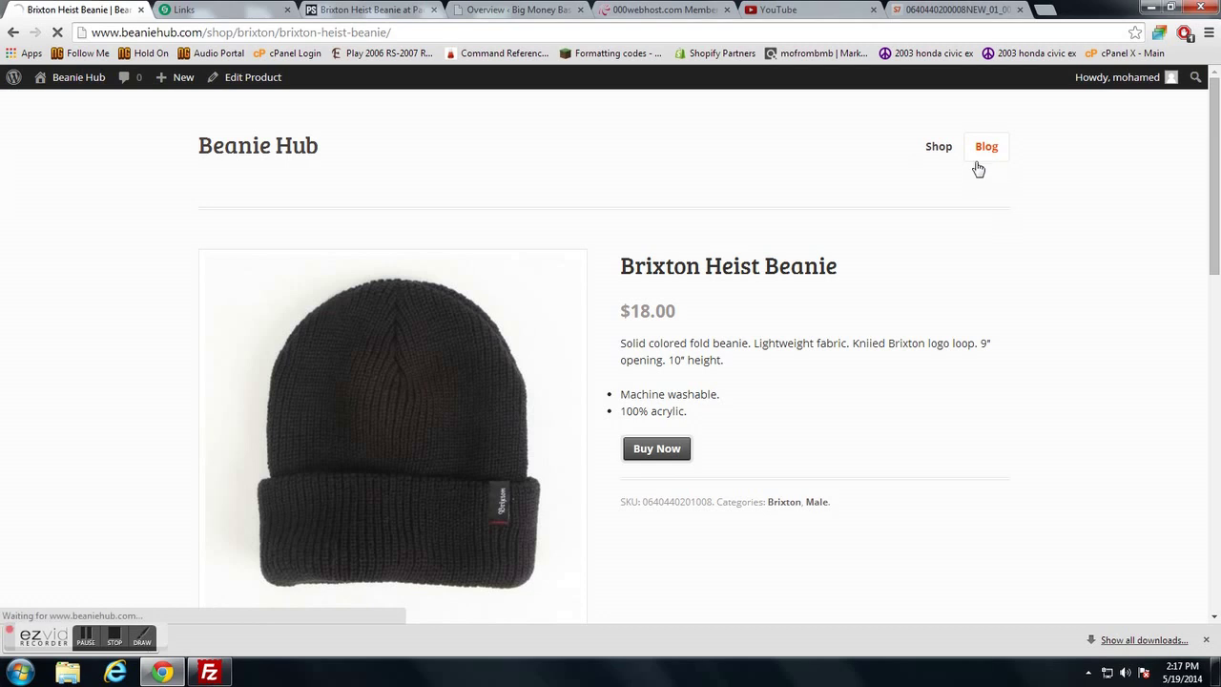
{"action": "left_click", "coordinate": [945, 159]}
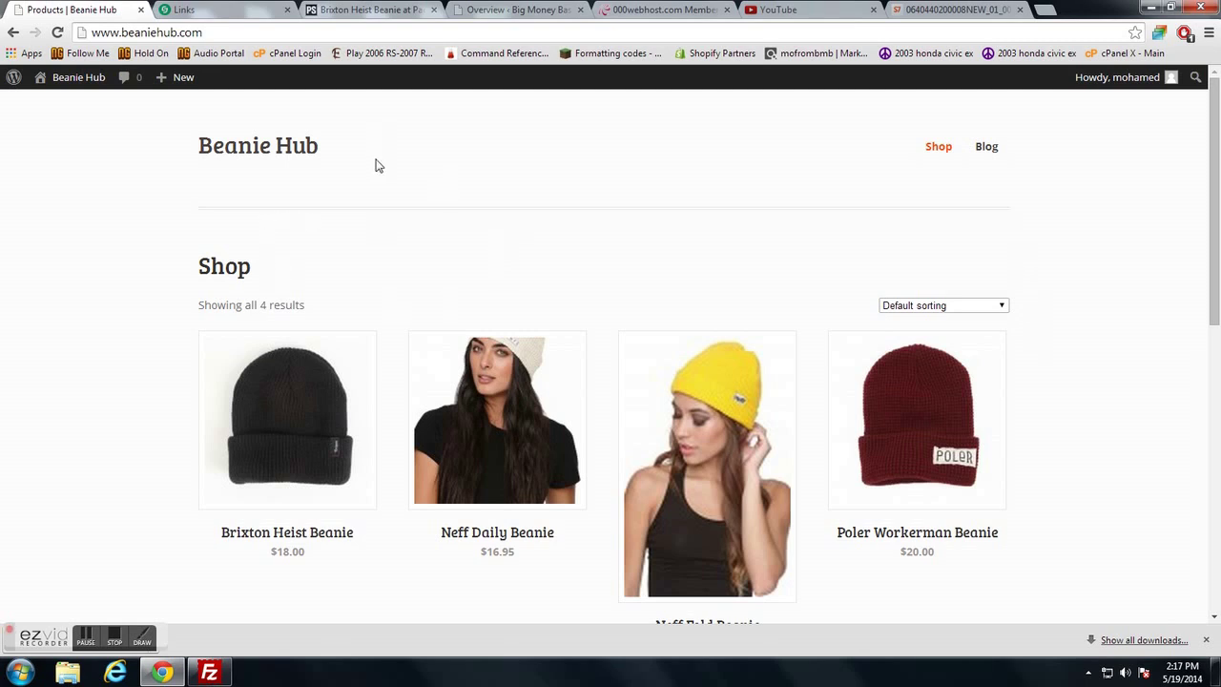
{"action": "left_click", "coordinate": [271, 15]}
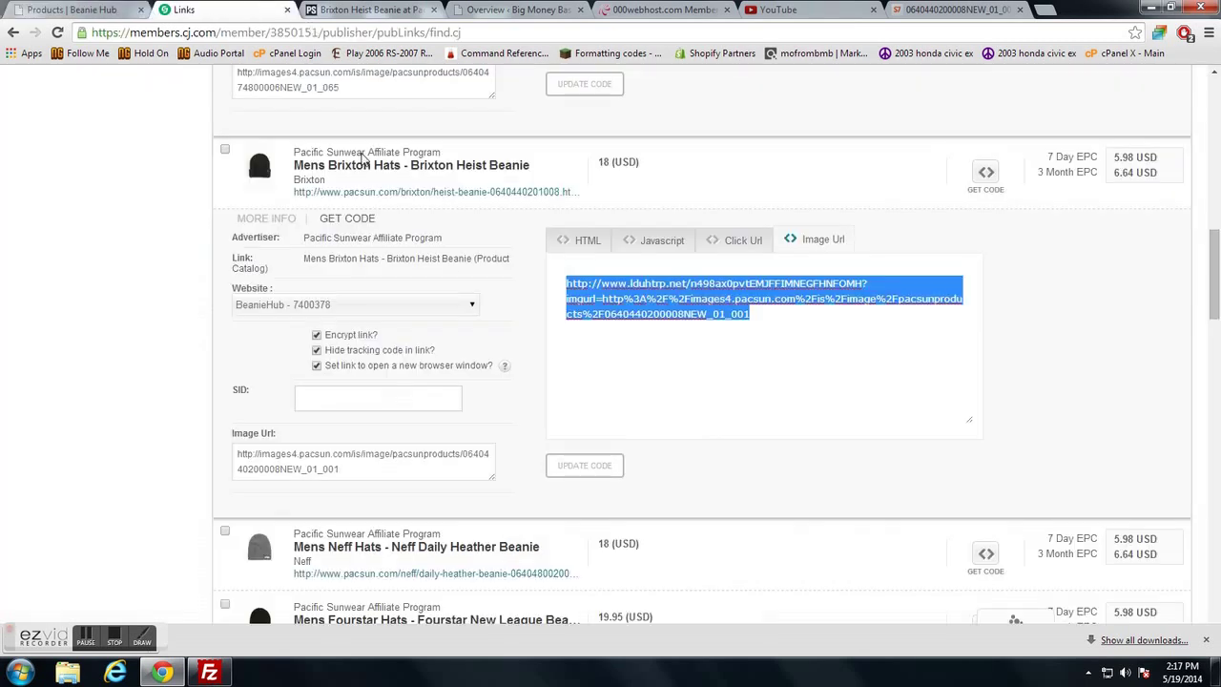
{"action": "left_click", "coordinate": [872, 311]}
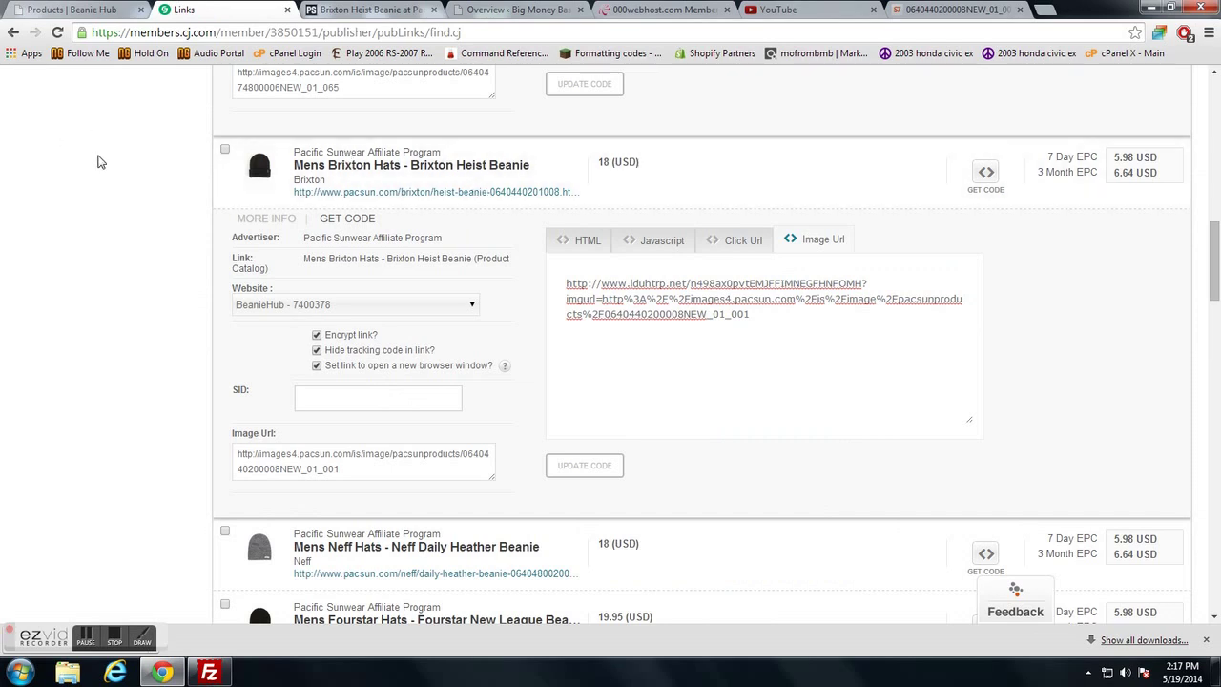
{"action": "left_click", "coordinate": [63, 12]}
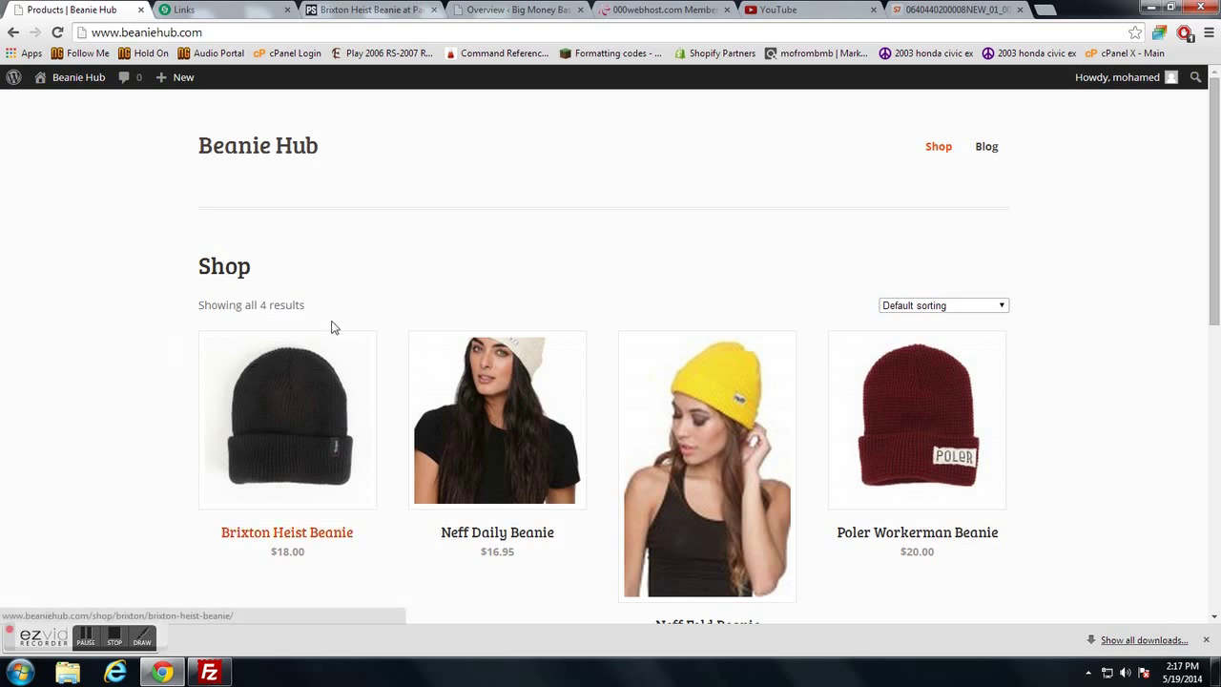
Examine the Shop page's beanie listings and the Recent Posts, Recent Comments, Archives, Categories and Meta widgets beneath them
{"action": "scroll", "coordinate": [534, 322], "scroll_direction": "down", "scroll_amount": 2}
{"action": "scroll", "coordinate": [892, 385], "scroll_direction": "down", "scroll_amount": 4}
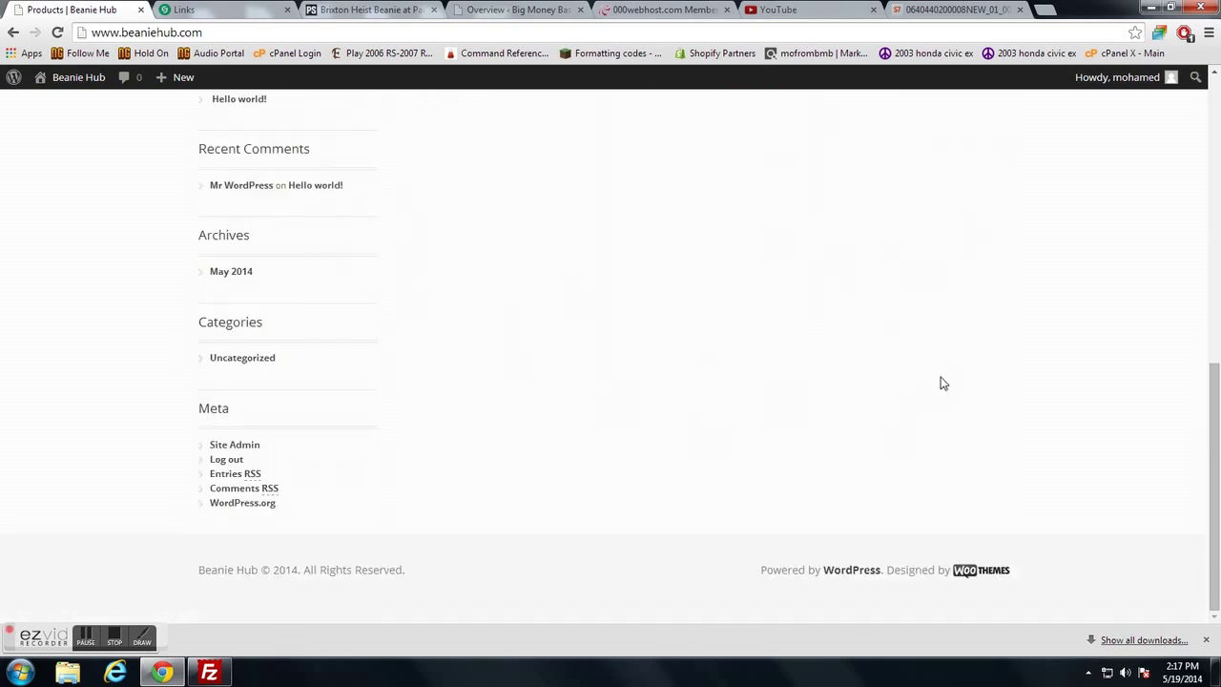
{"action": "scroll", "coordinate": [720, 377], "scroll_direction": "up", "scroll_amount": 4}
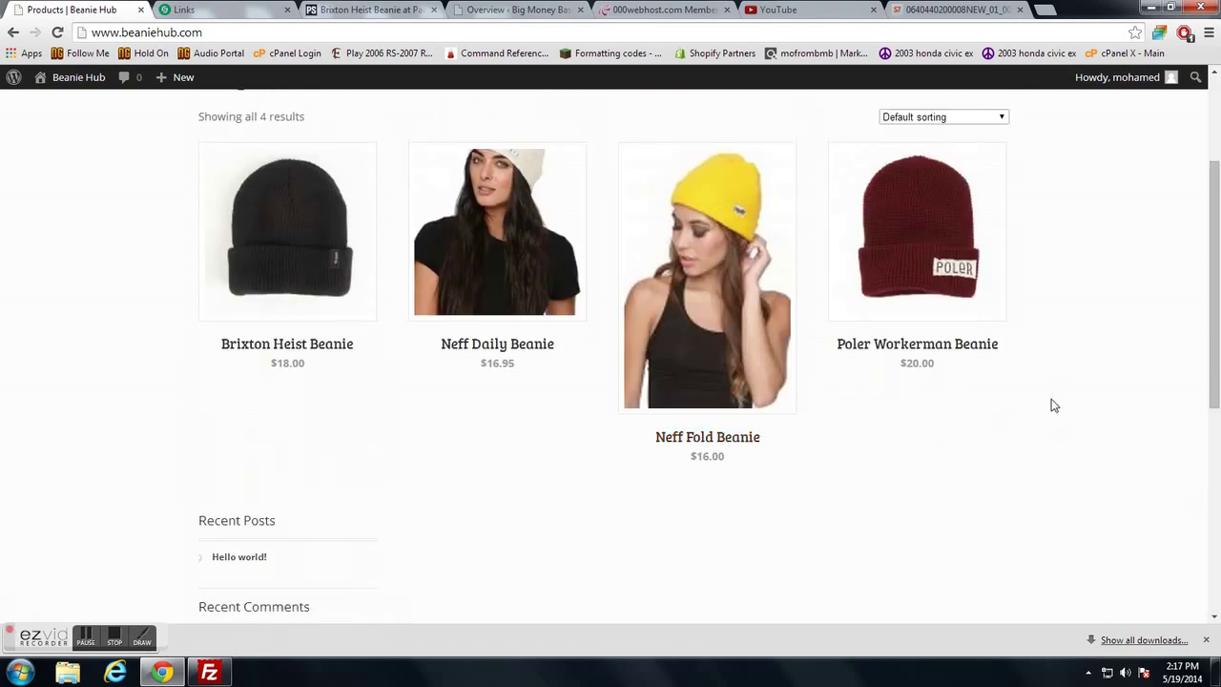
{"action": "scroll", "coordinate": [1047, 400], "scroll_direction": "down", "scroll_amount": 2}
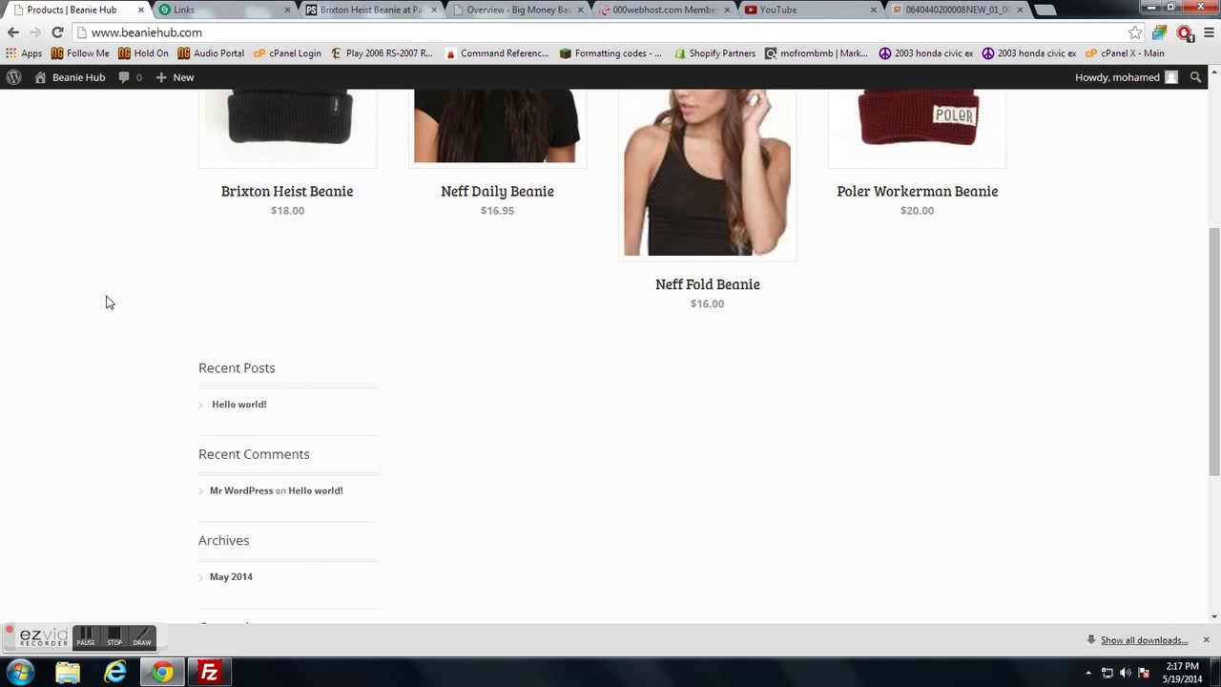
{"action": "scroll", "coordinate": [120, 261], "scroll_direction": "down", "scroll_amount": 3}
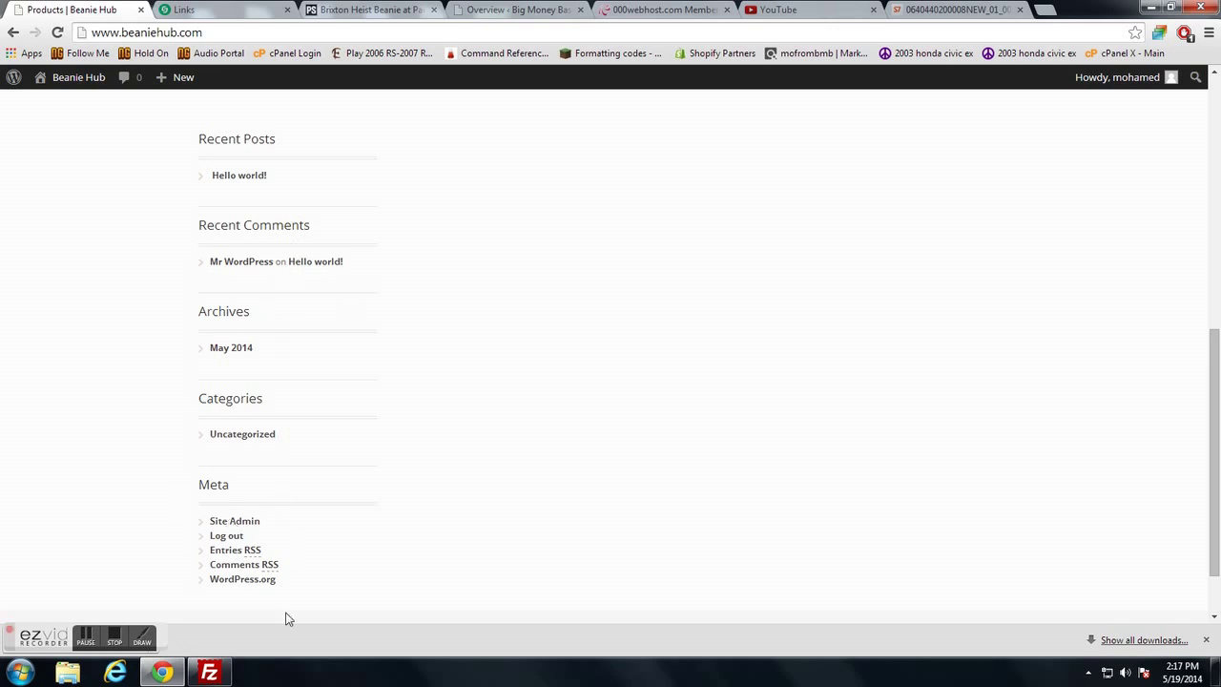
{"action": "scroll", "coordinate": [848, 438], "scroll_direction": "up", "scroll_amount": 6}
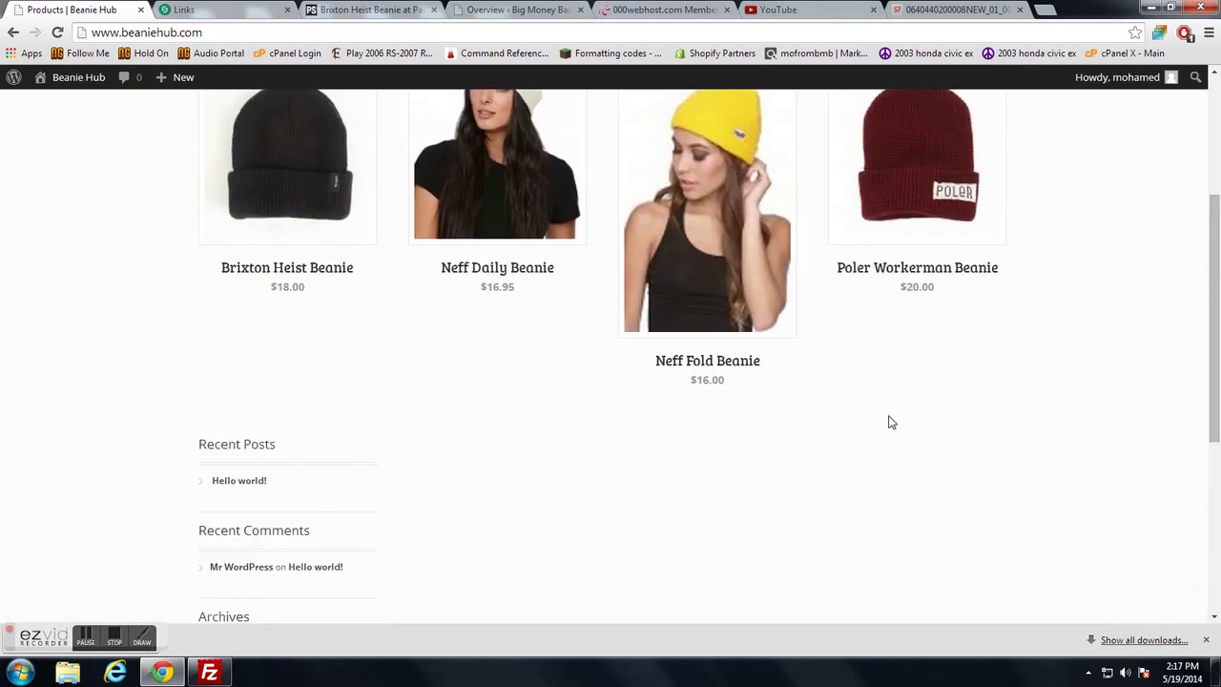